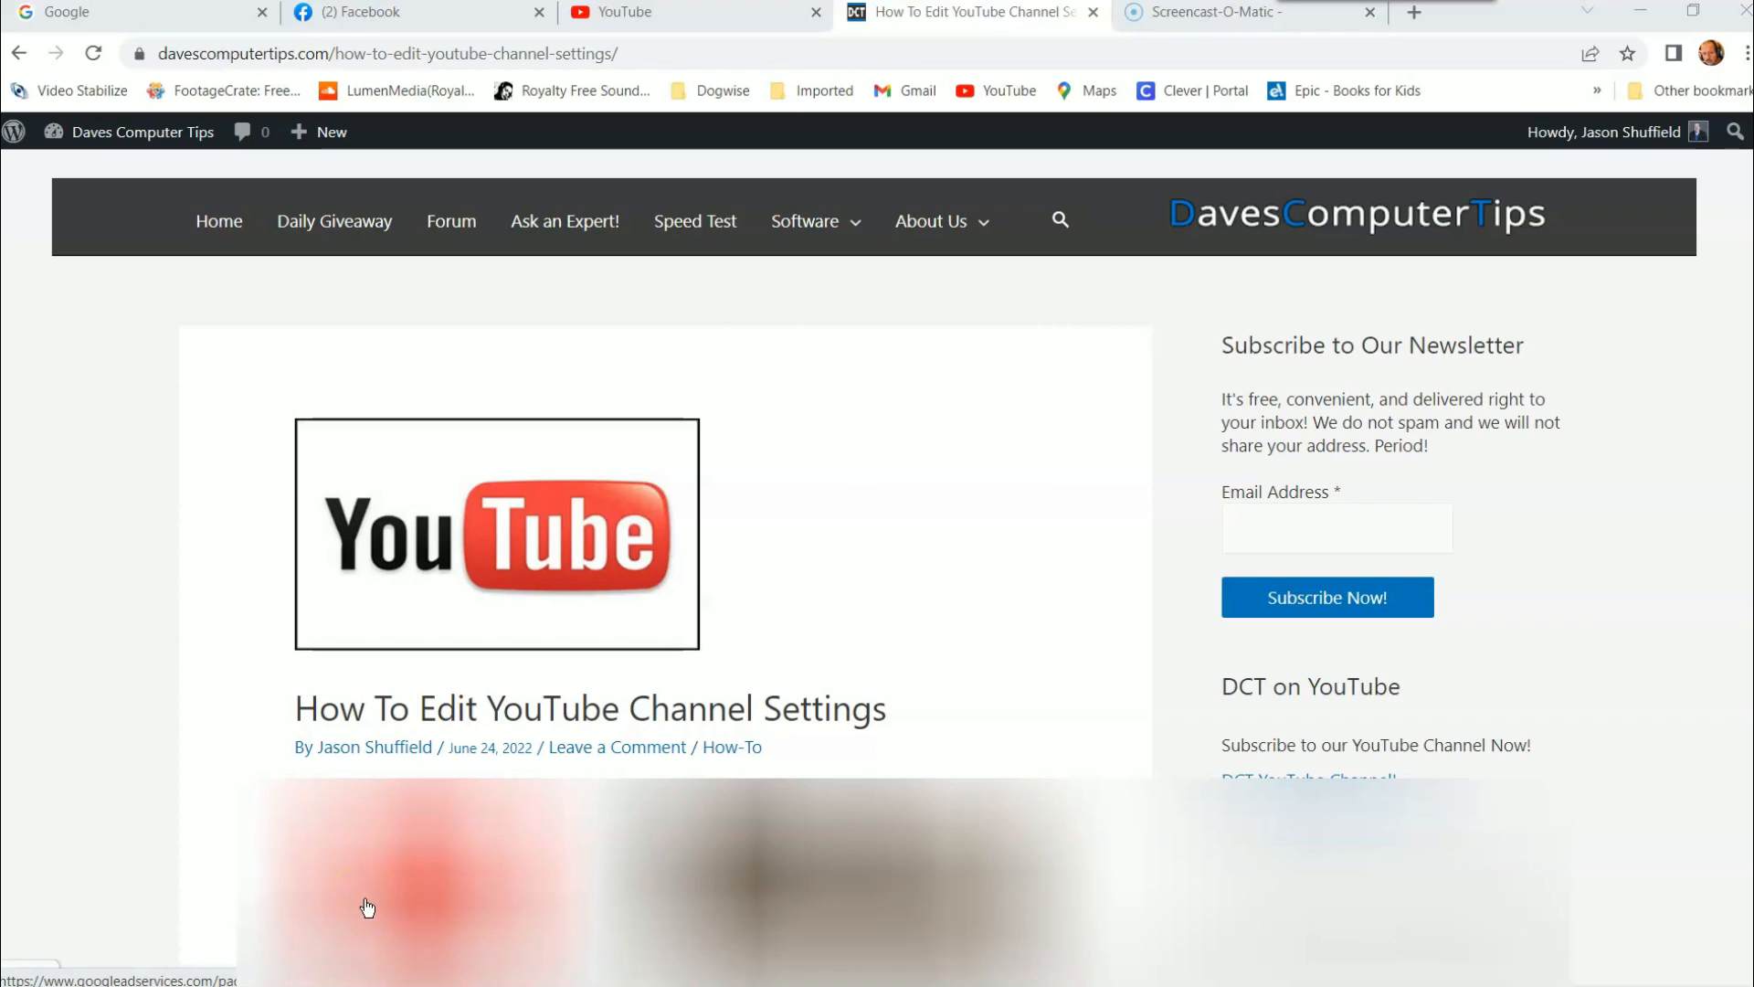
From the YouTube home page, reach the DavesComputerTips channel dashboard via the account menu's YouTube Studio entry
click(403, 907)
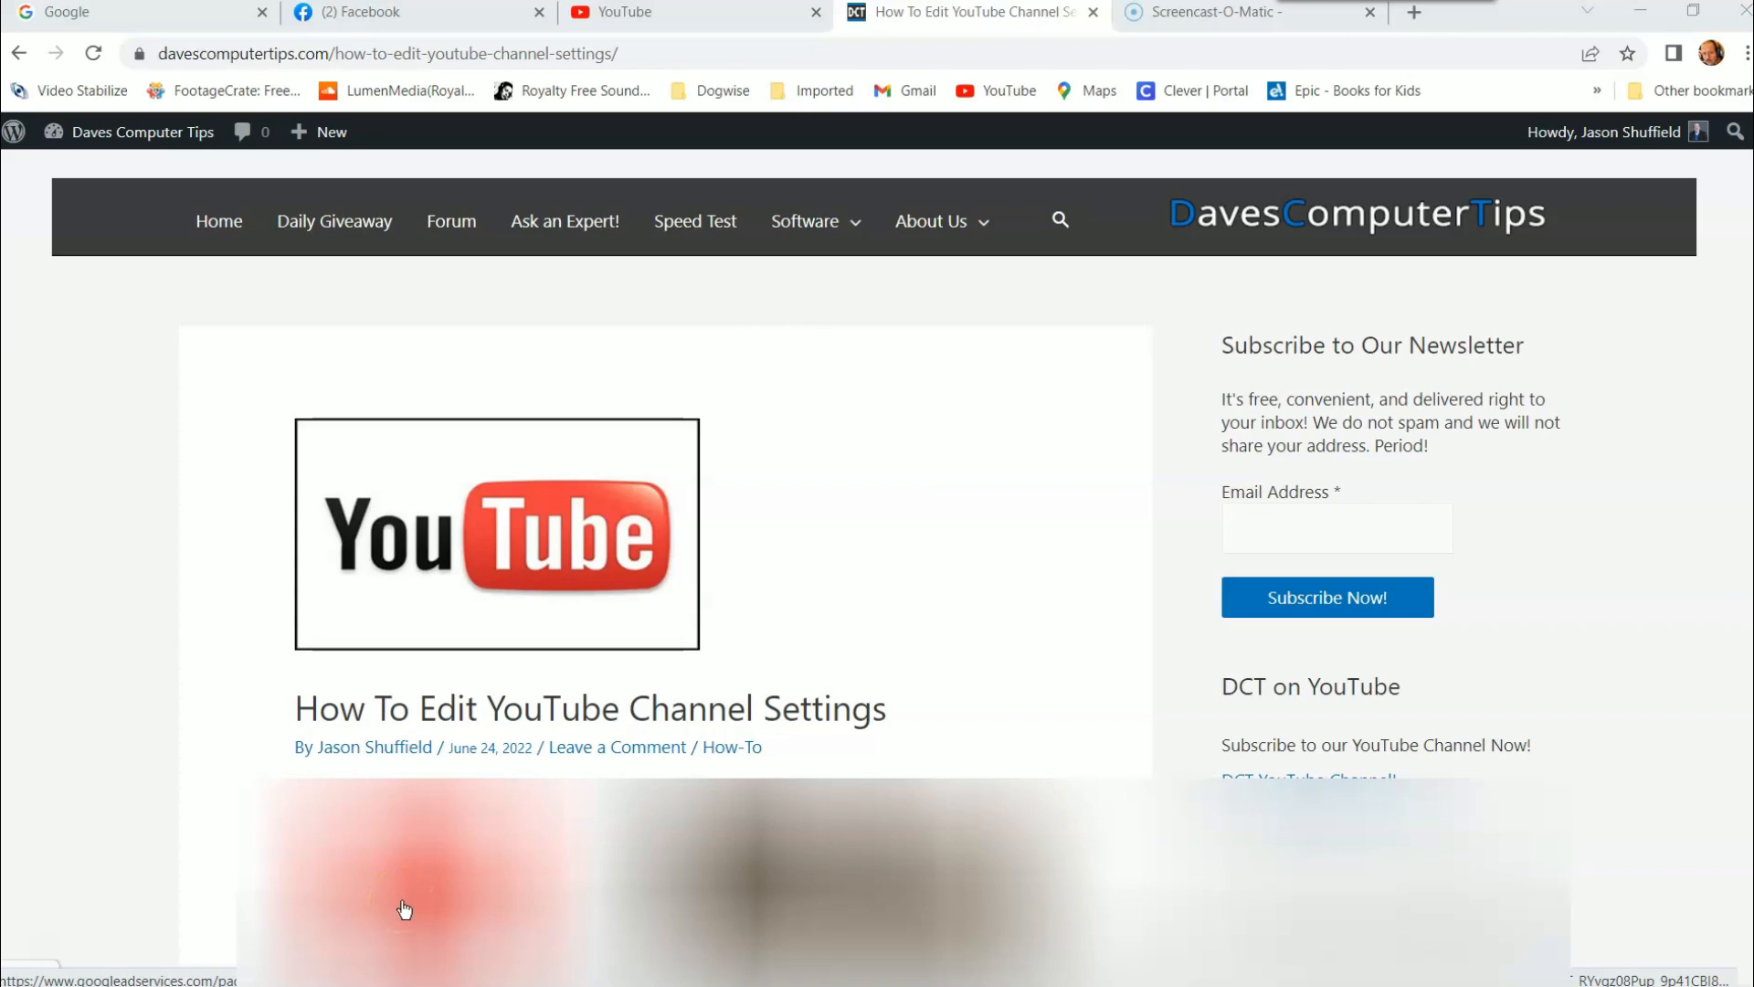
click(404, 903)
click(412, 904)
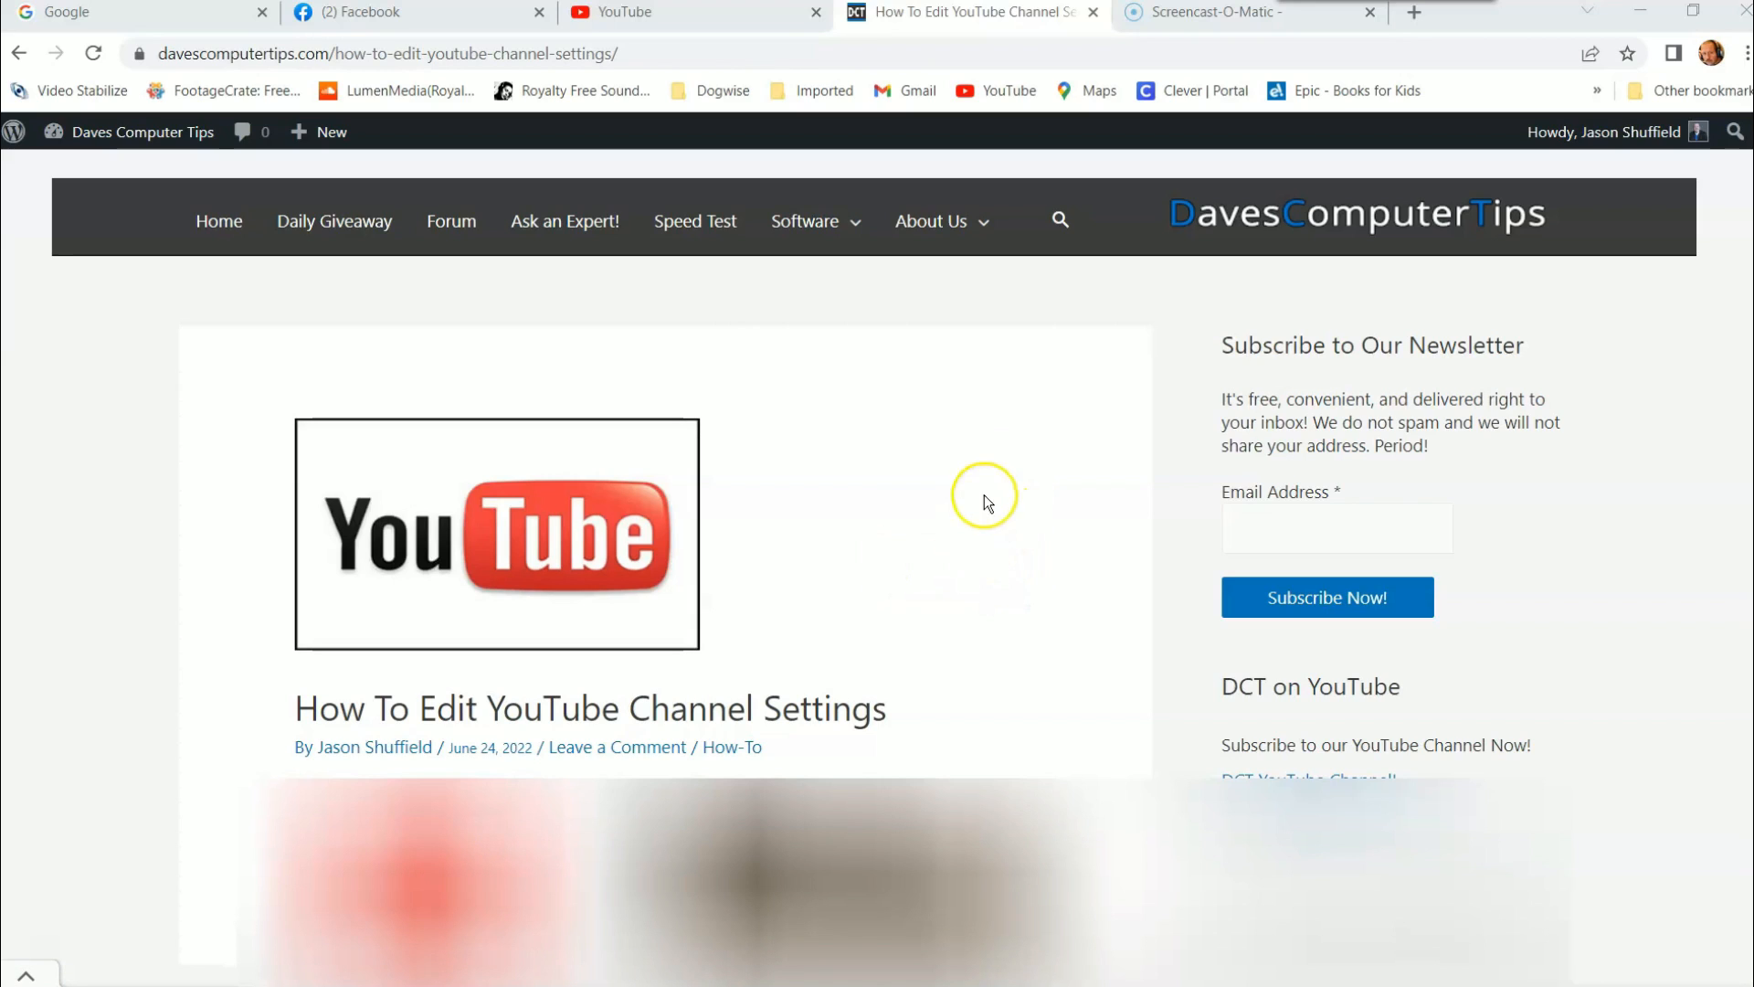
click(710, 13)
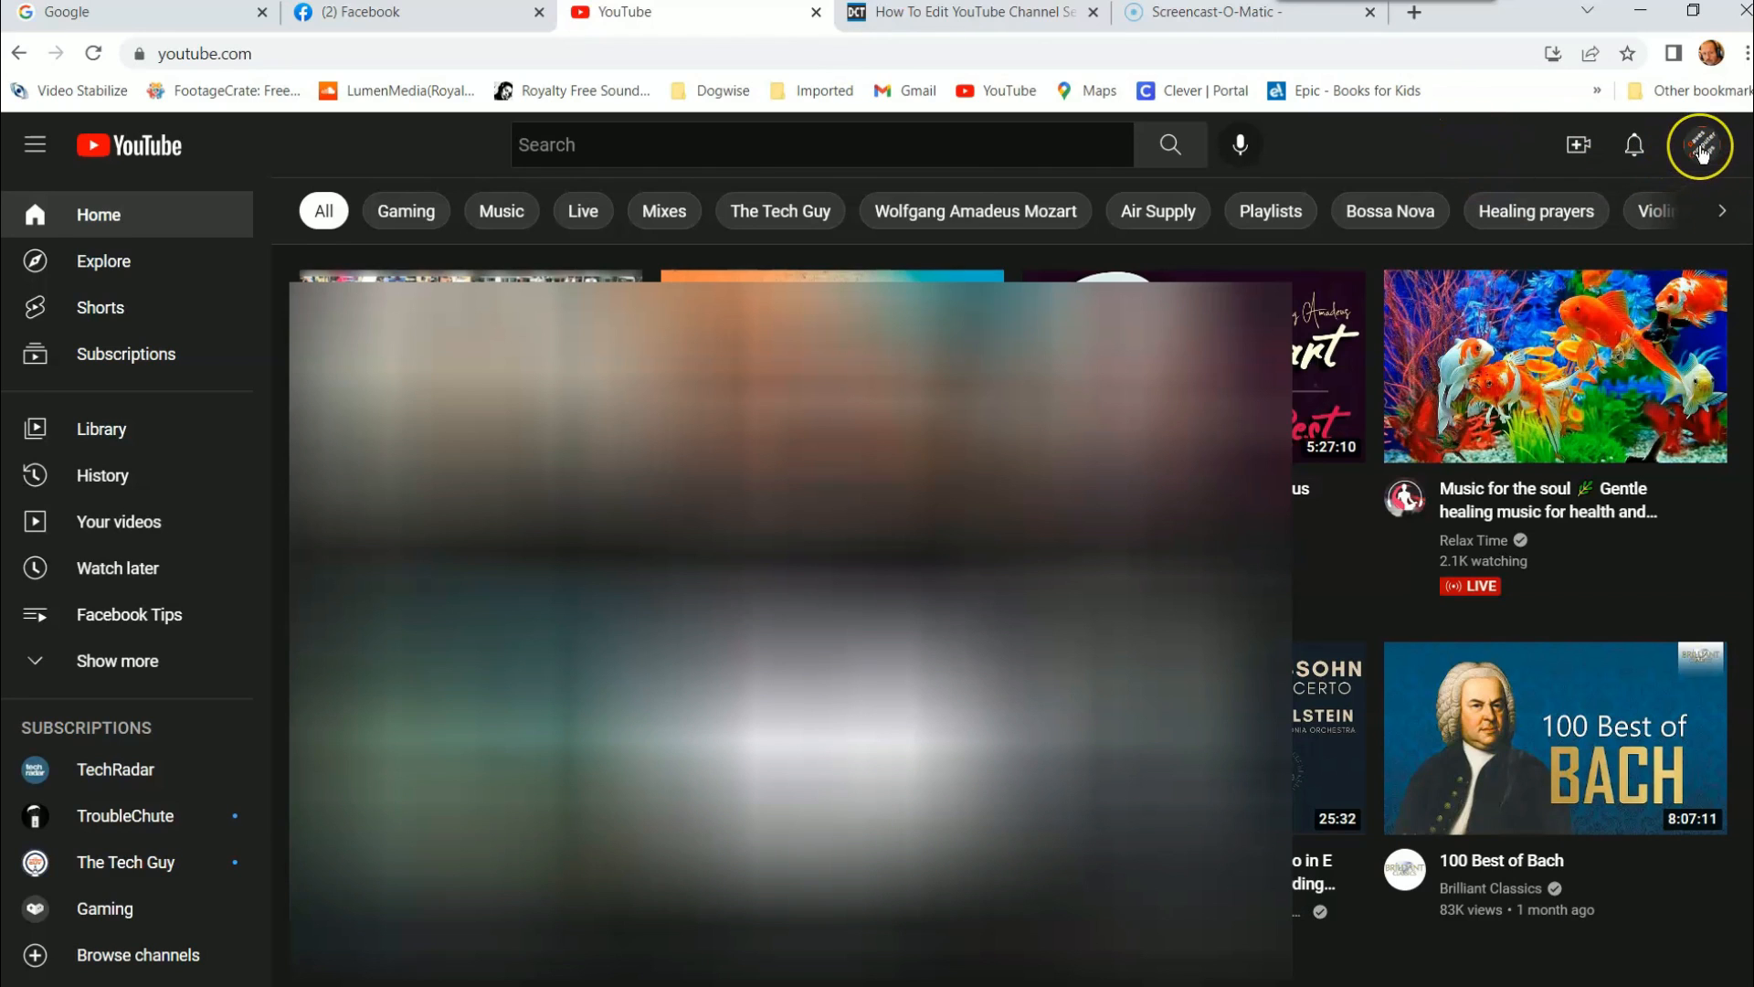
click(1703, 148)
click(1703, 147)
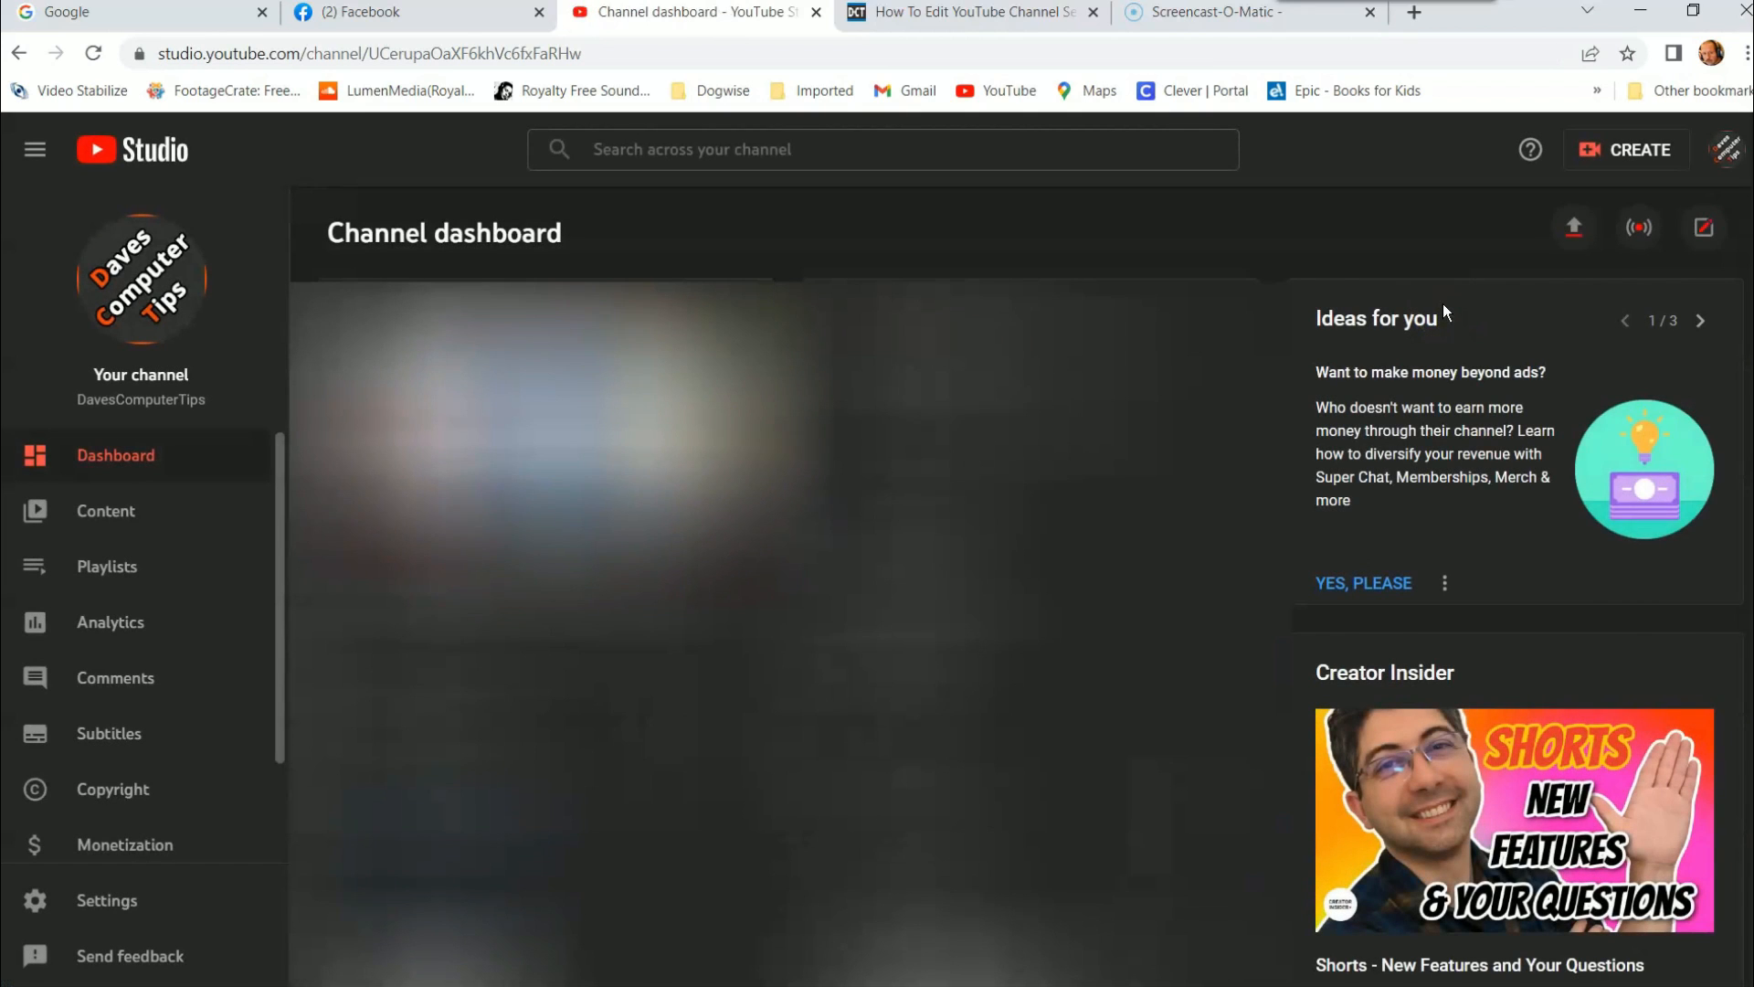
mouse_move(280, 562)
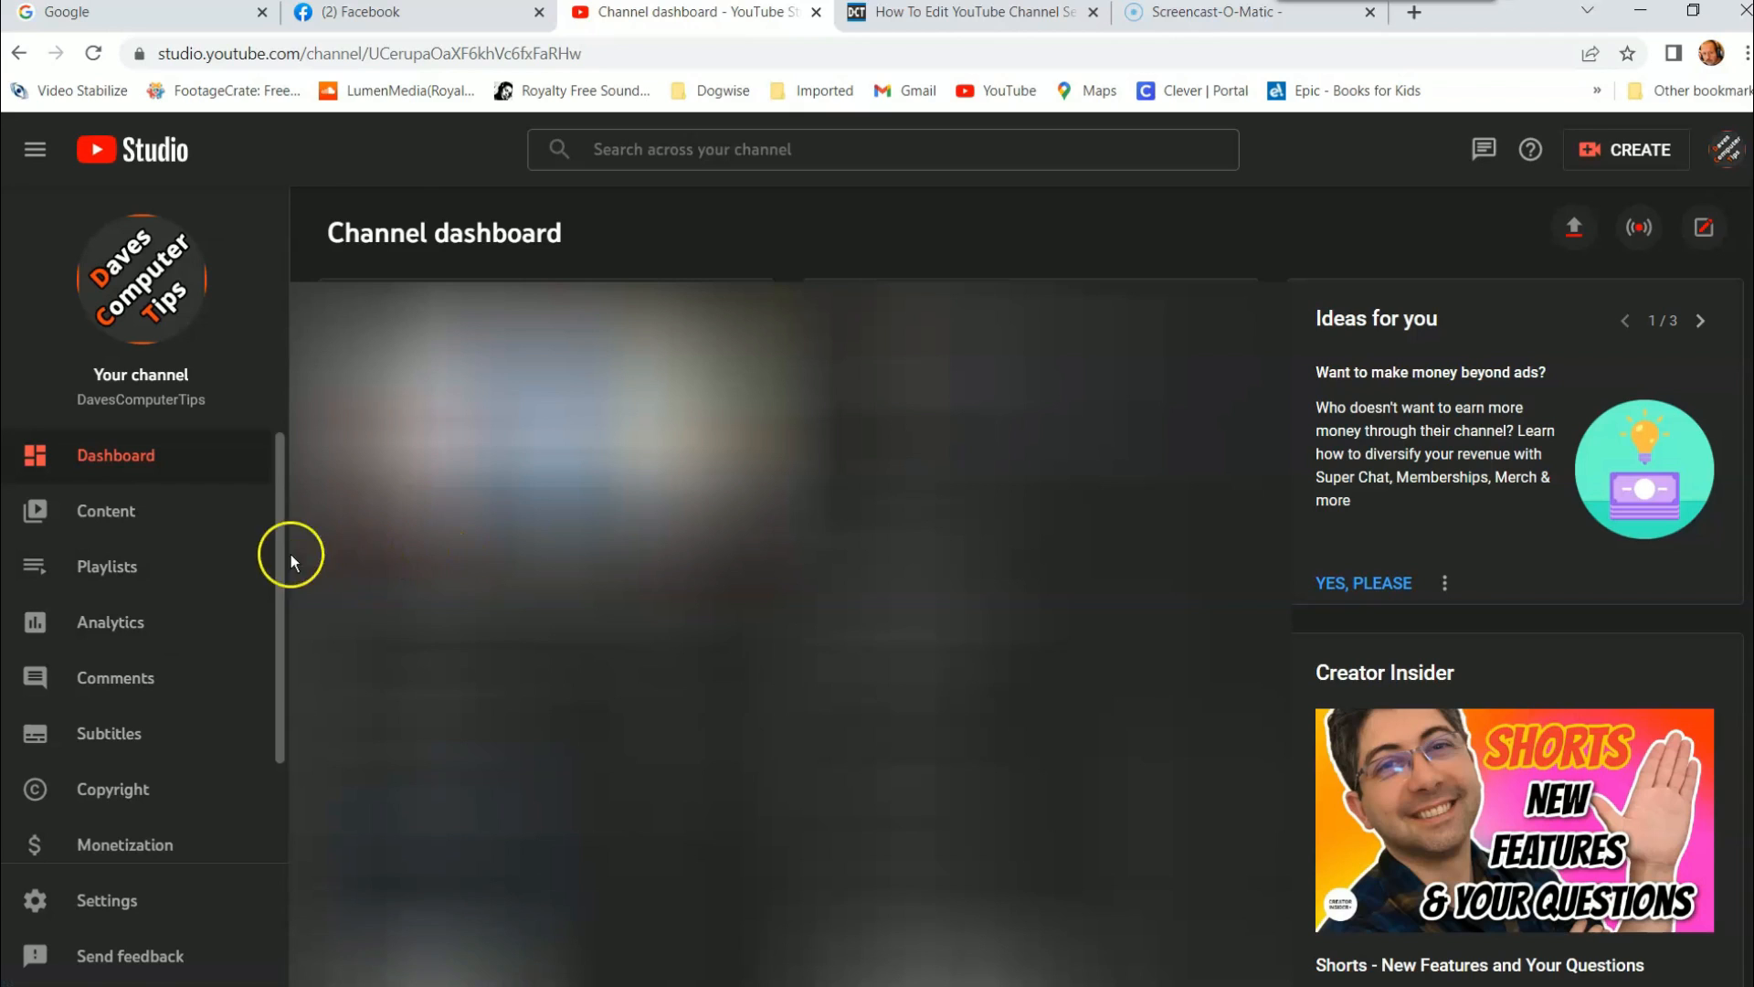
drag(284, 562, 296, 714)
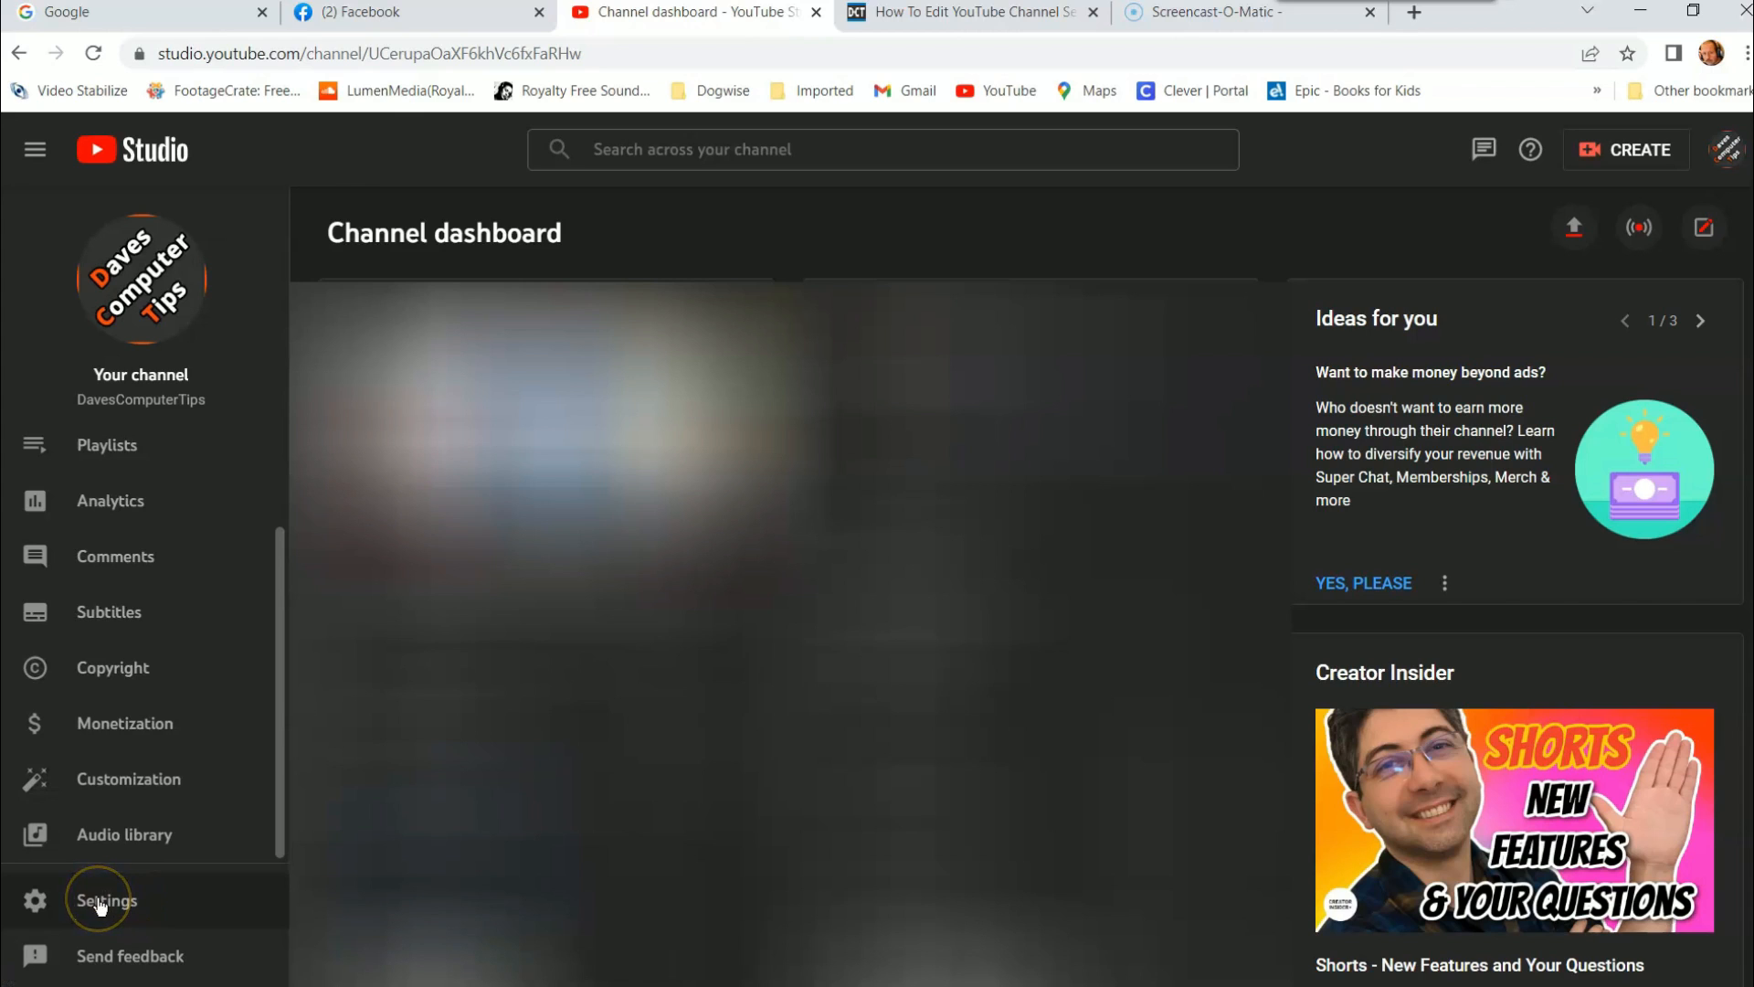
Bring up Studio Settings showing the Channel section's Basic info with United States and five keywords
click(100, 902)
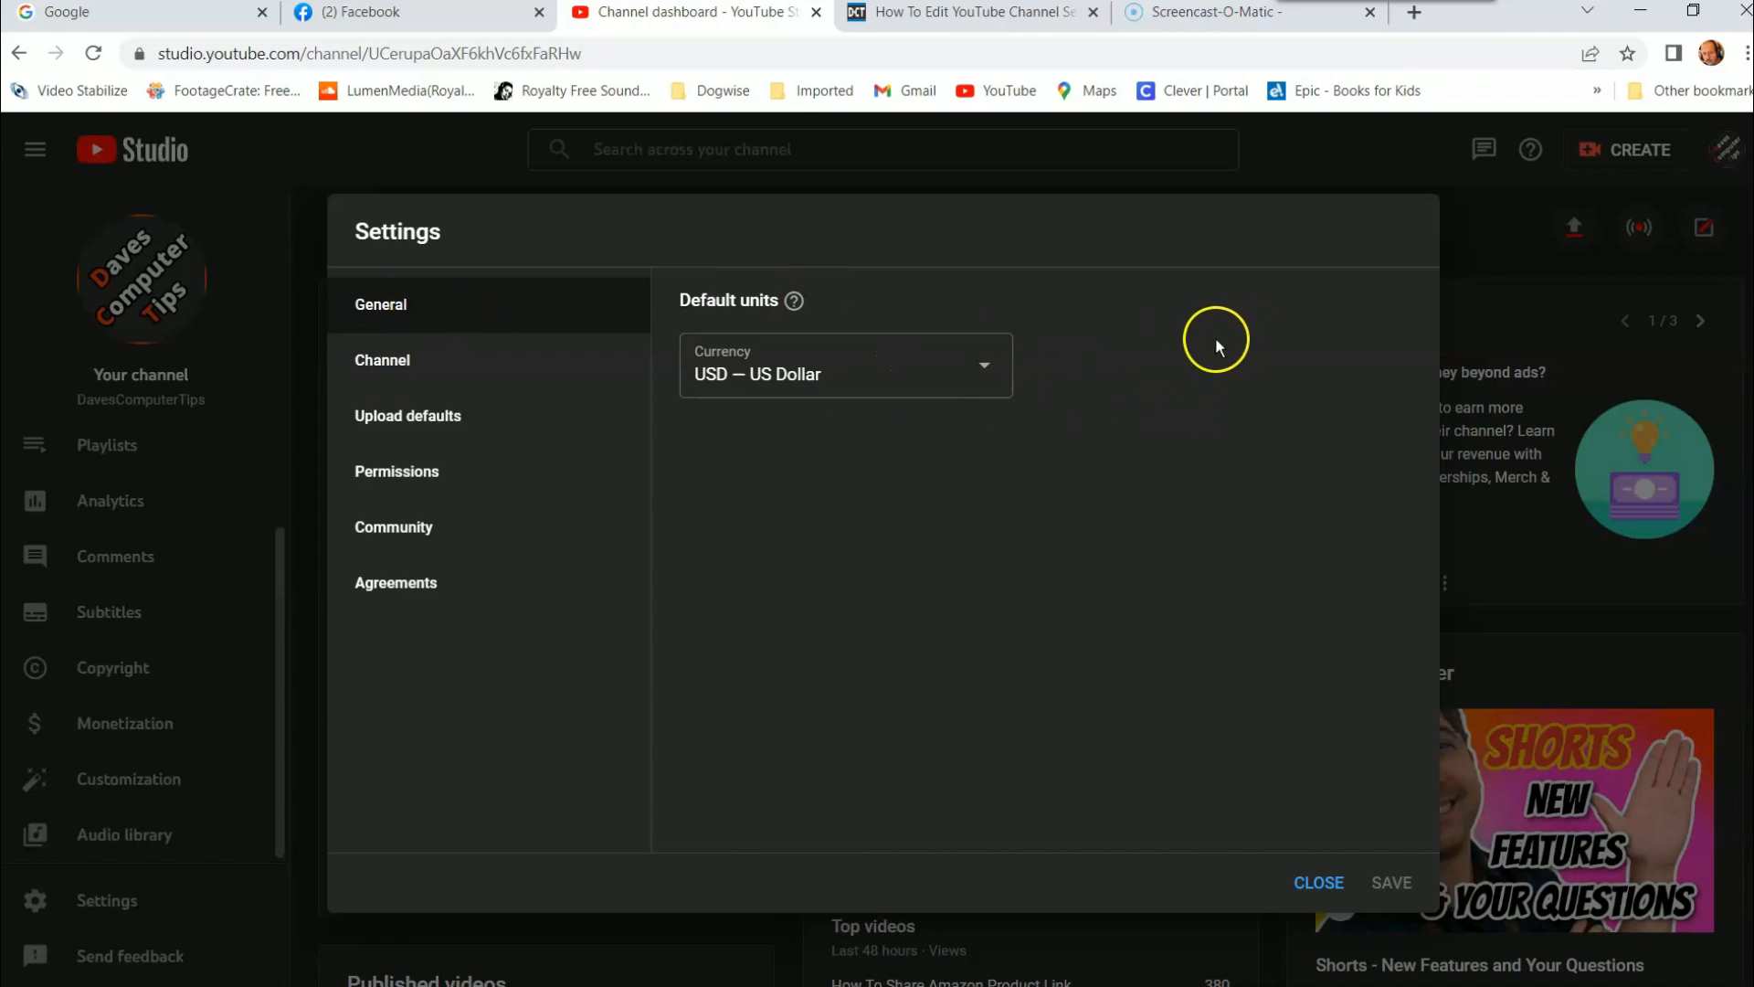
In Channel settings, review the country-of-residence list and keep United States selected alongside the keywords
click(397, 367)
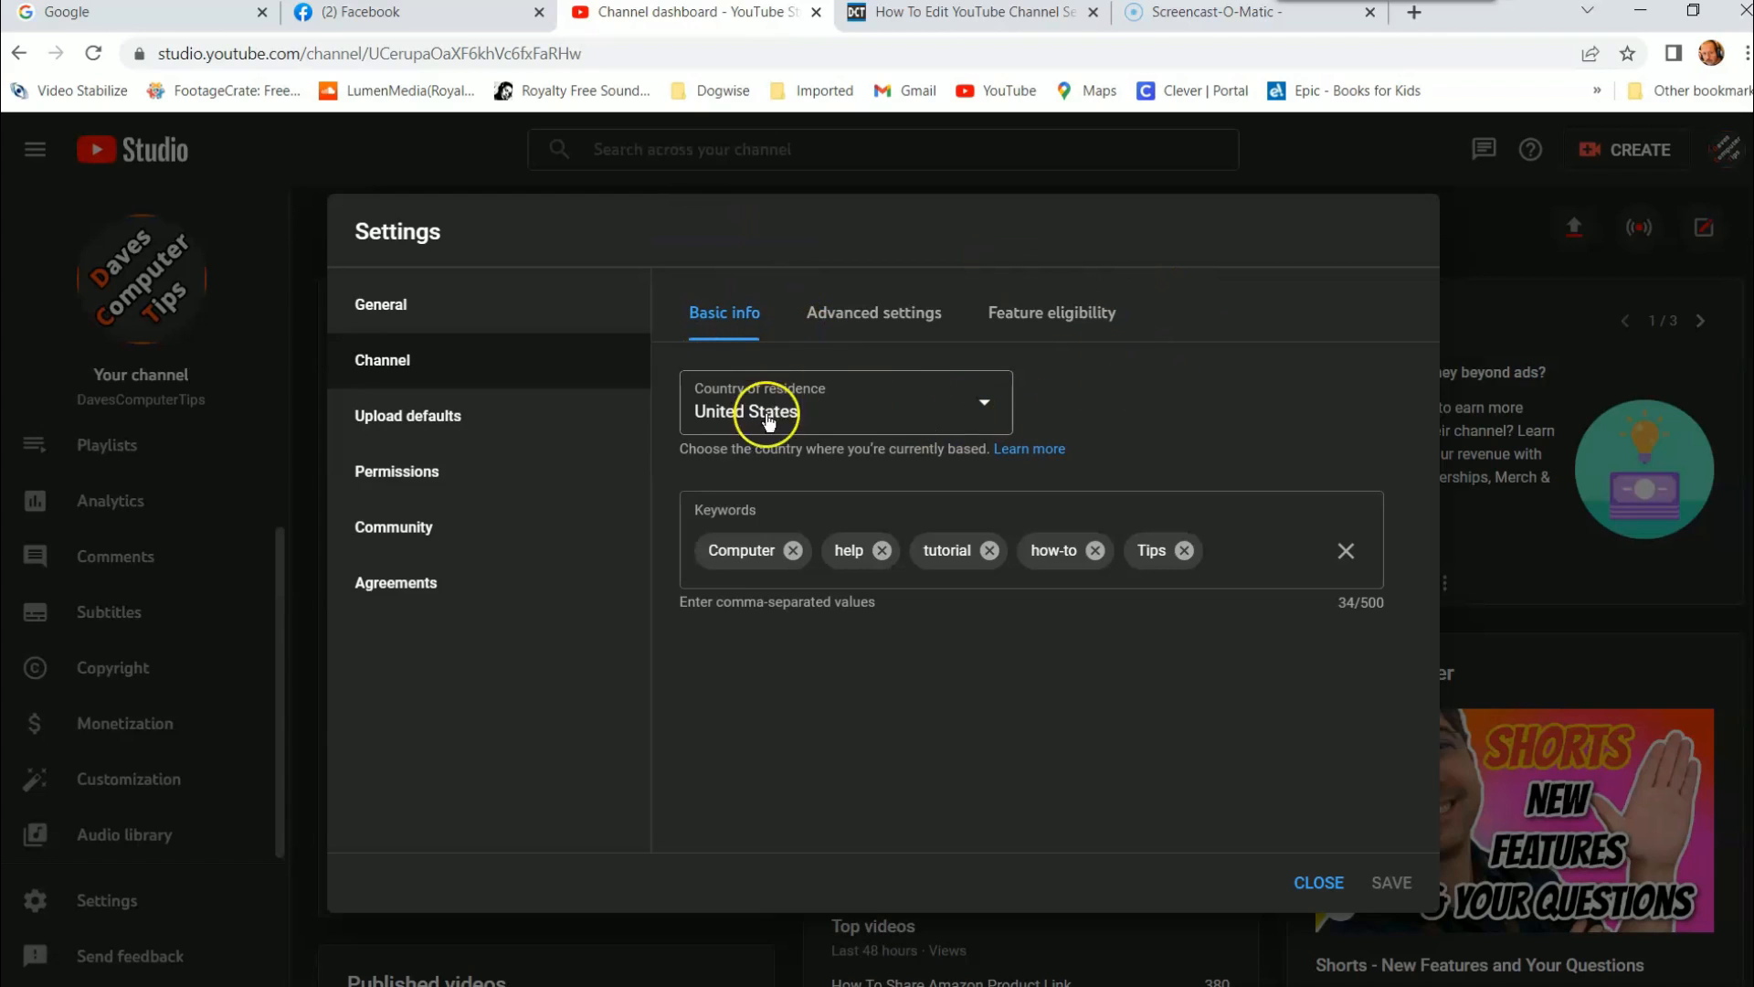
click(988, 413)
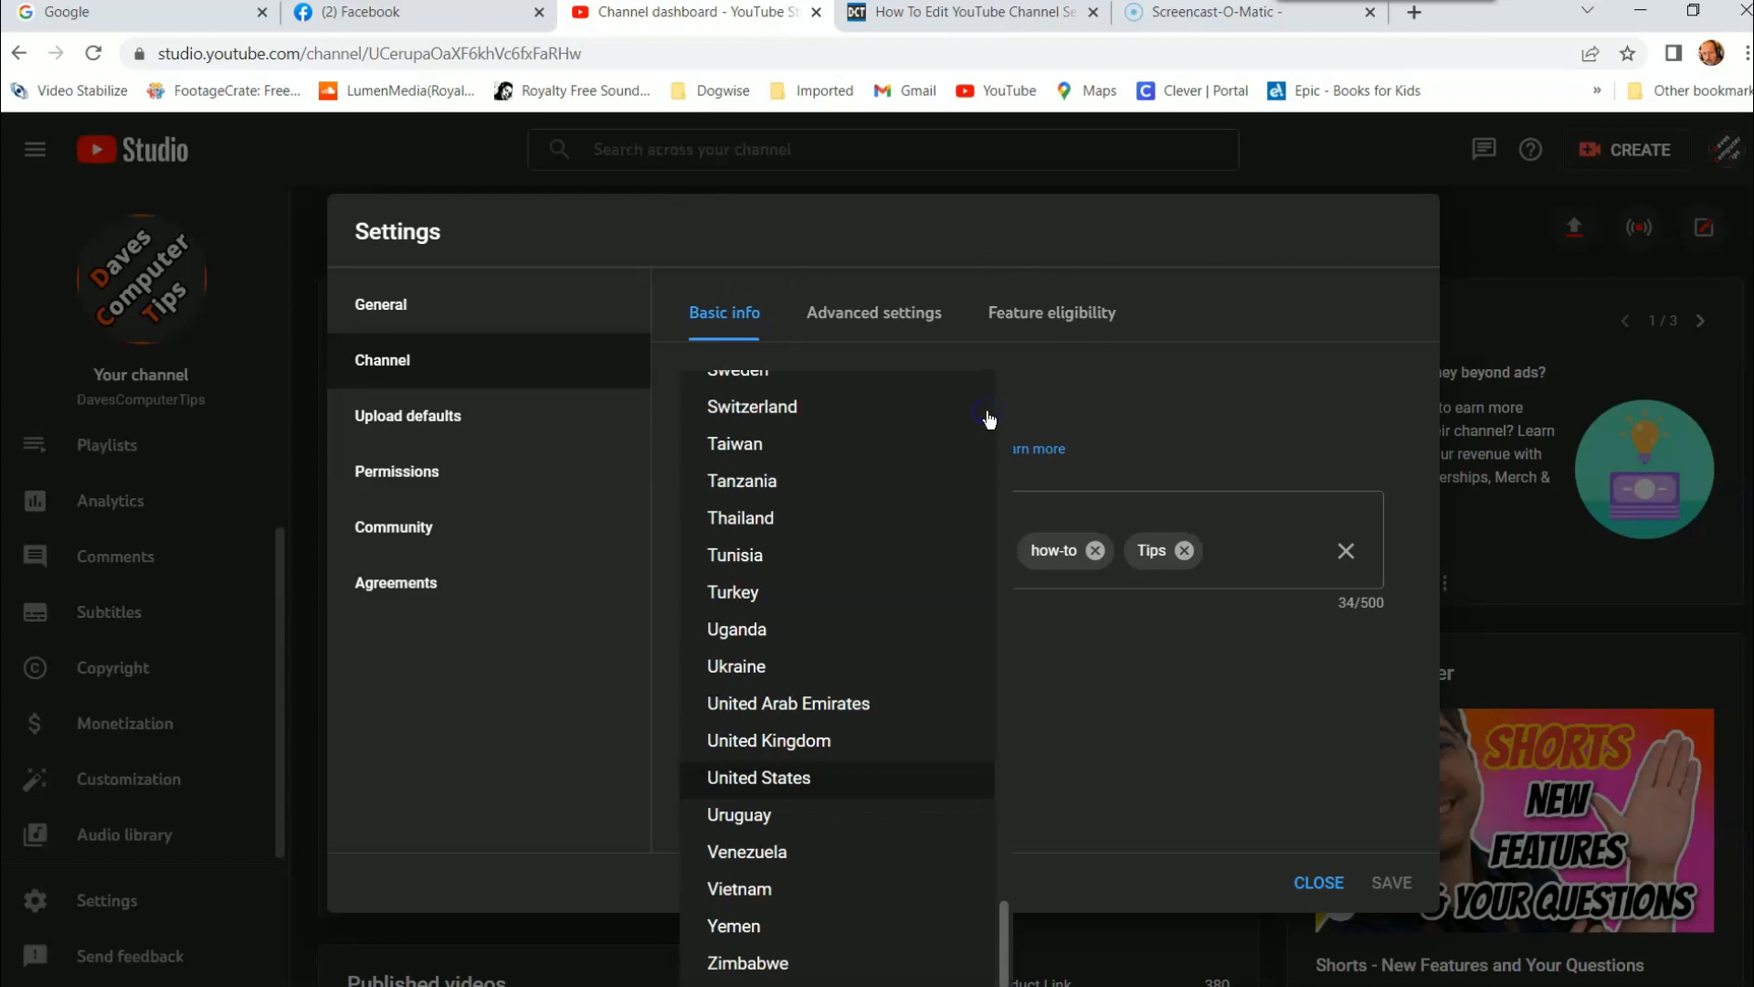
click(1138, 385)
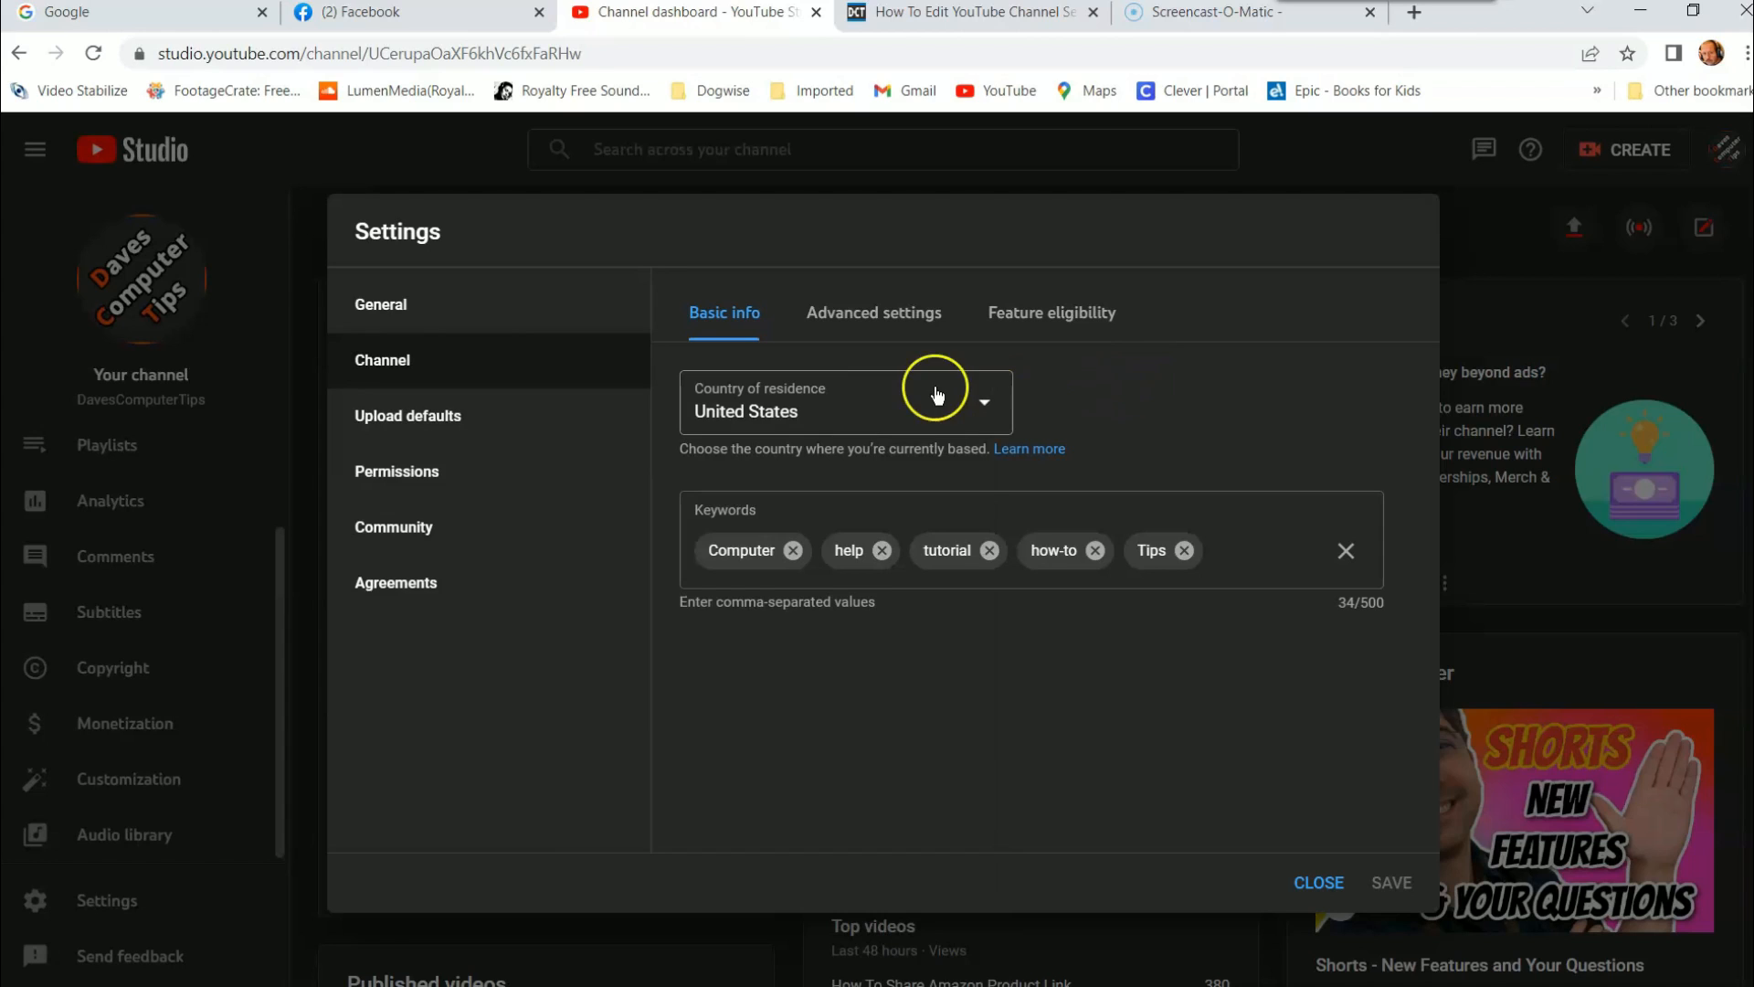
click(998, 407)
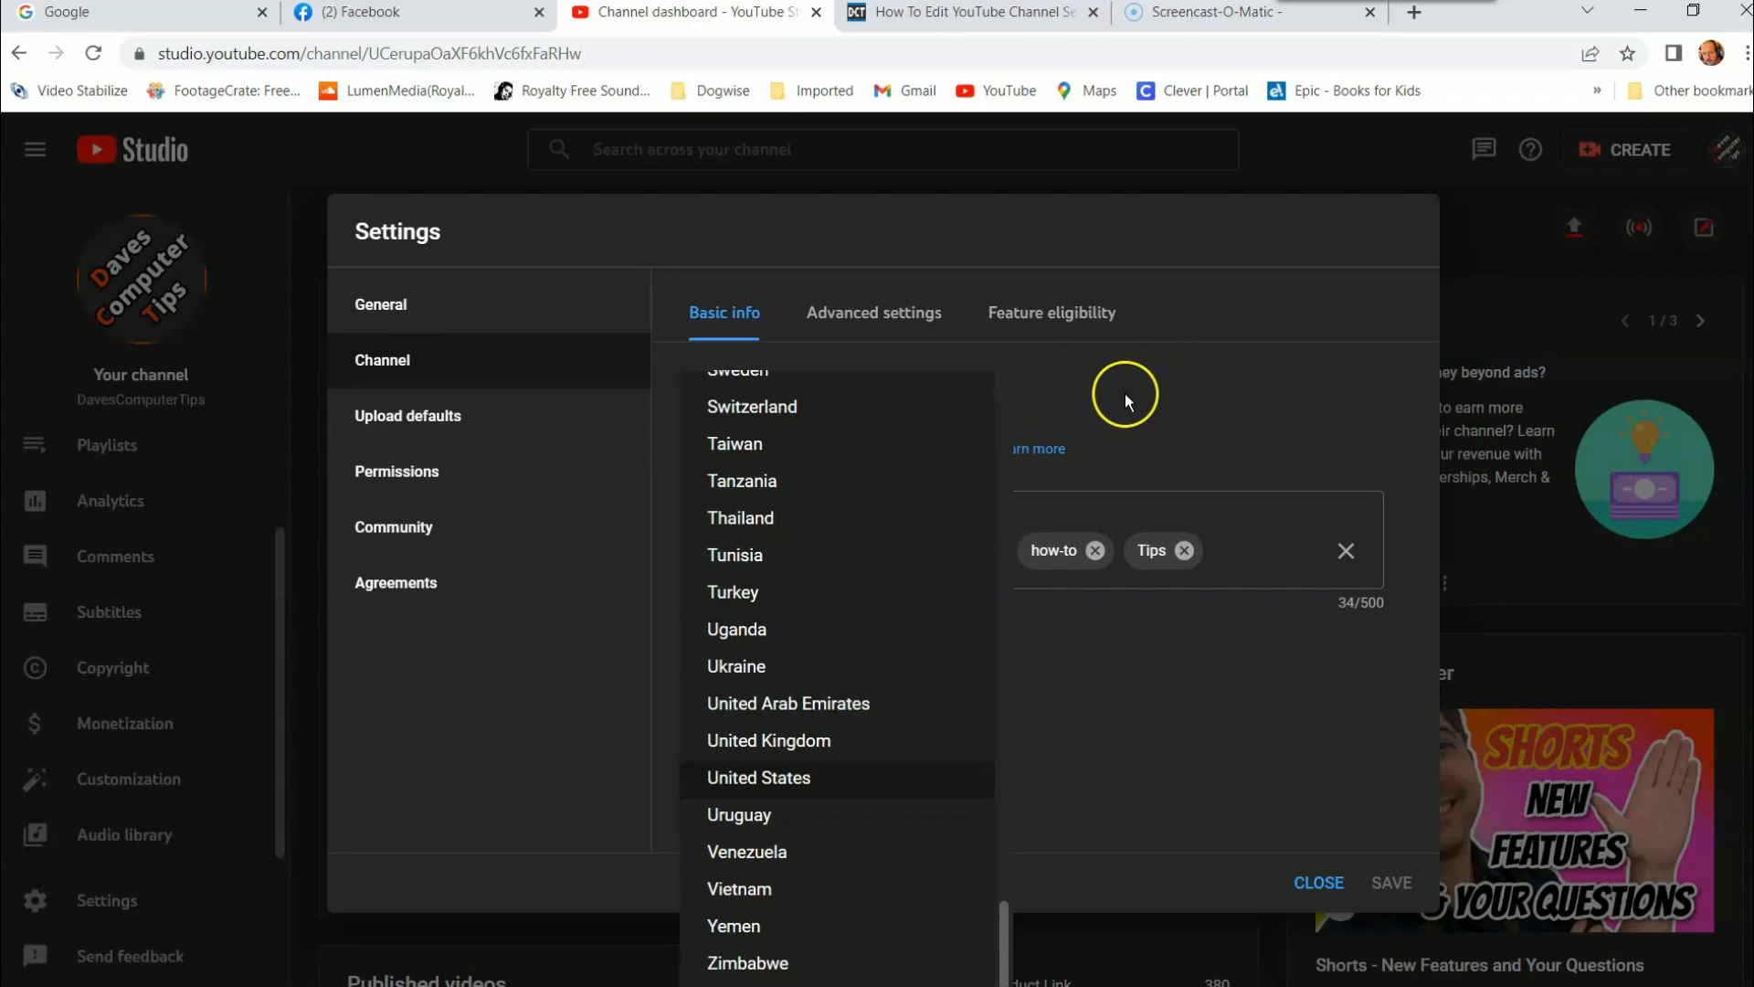
click(789, 778)
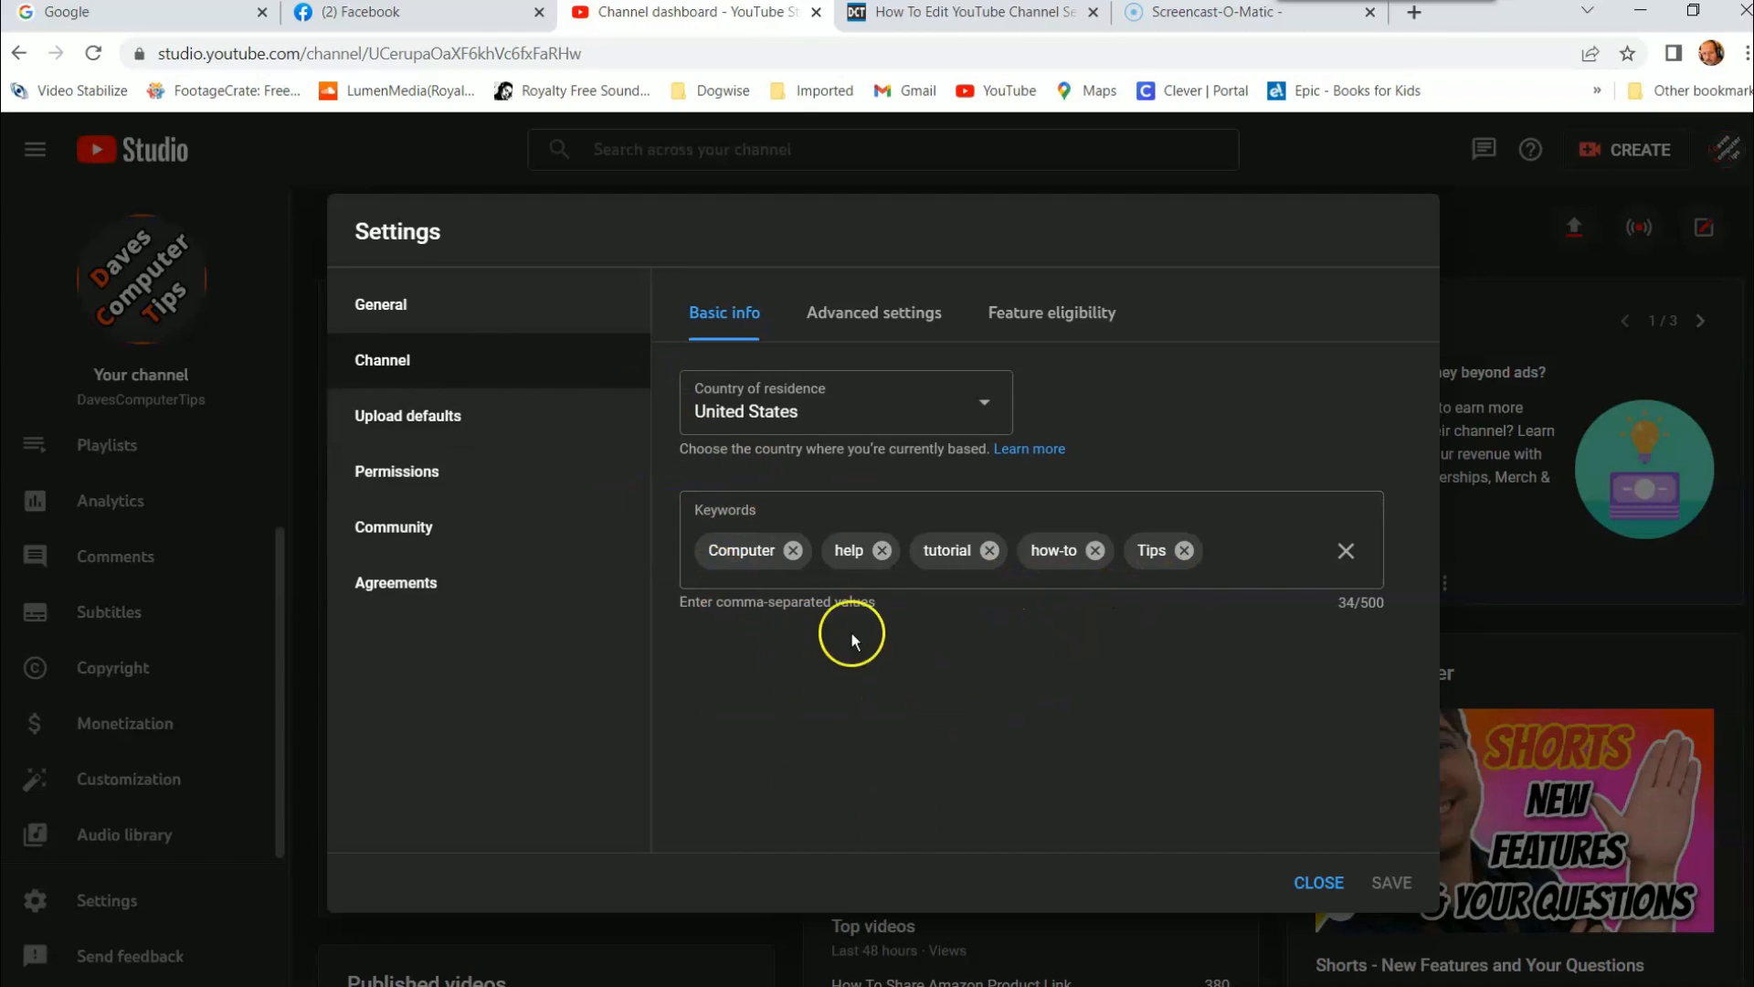
View Advanced settings, where the channel is marked as not made for kids
click(862, 325)
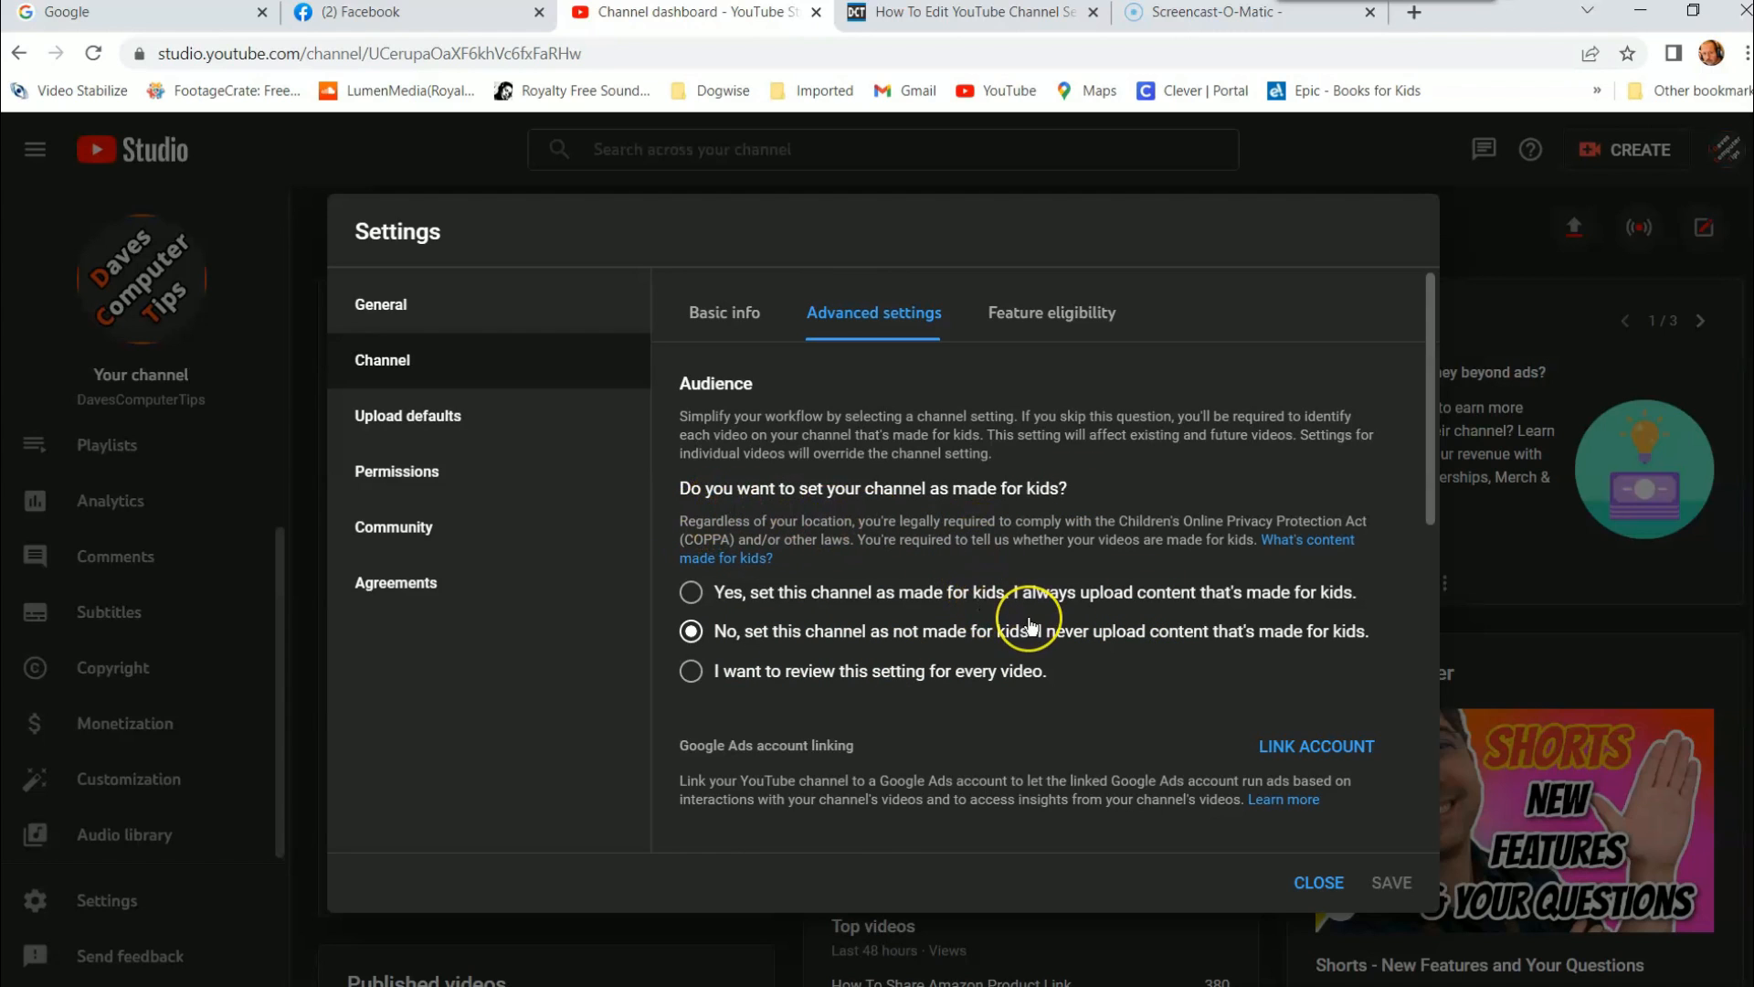
scroll(1032, 625, down, 2)
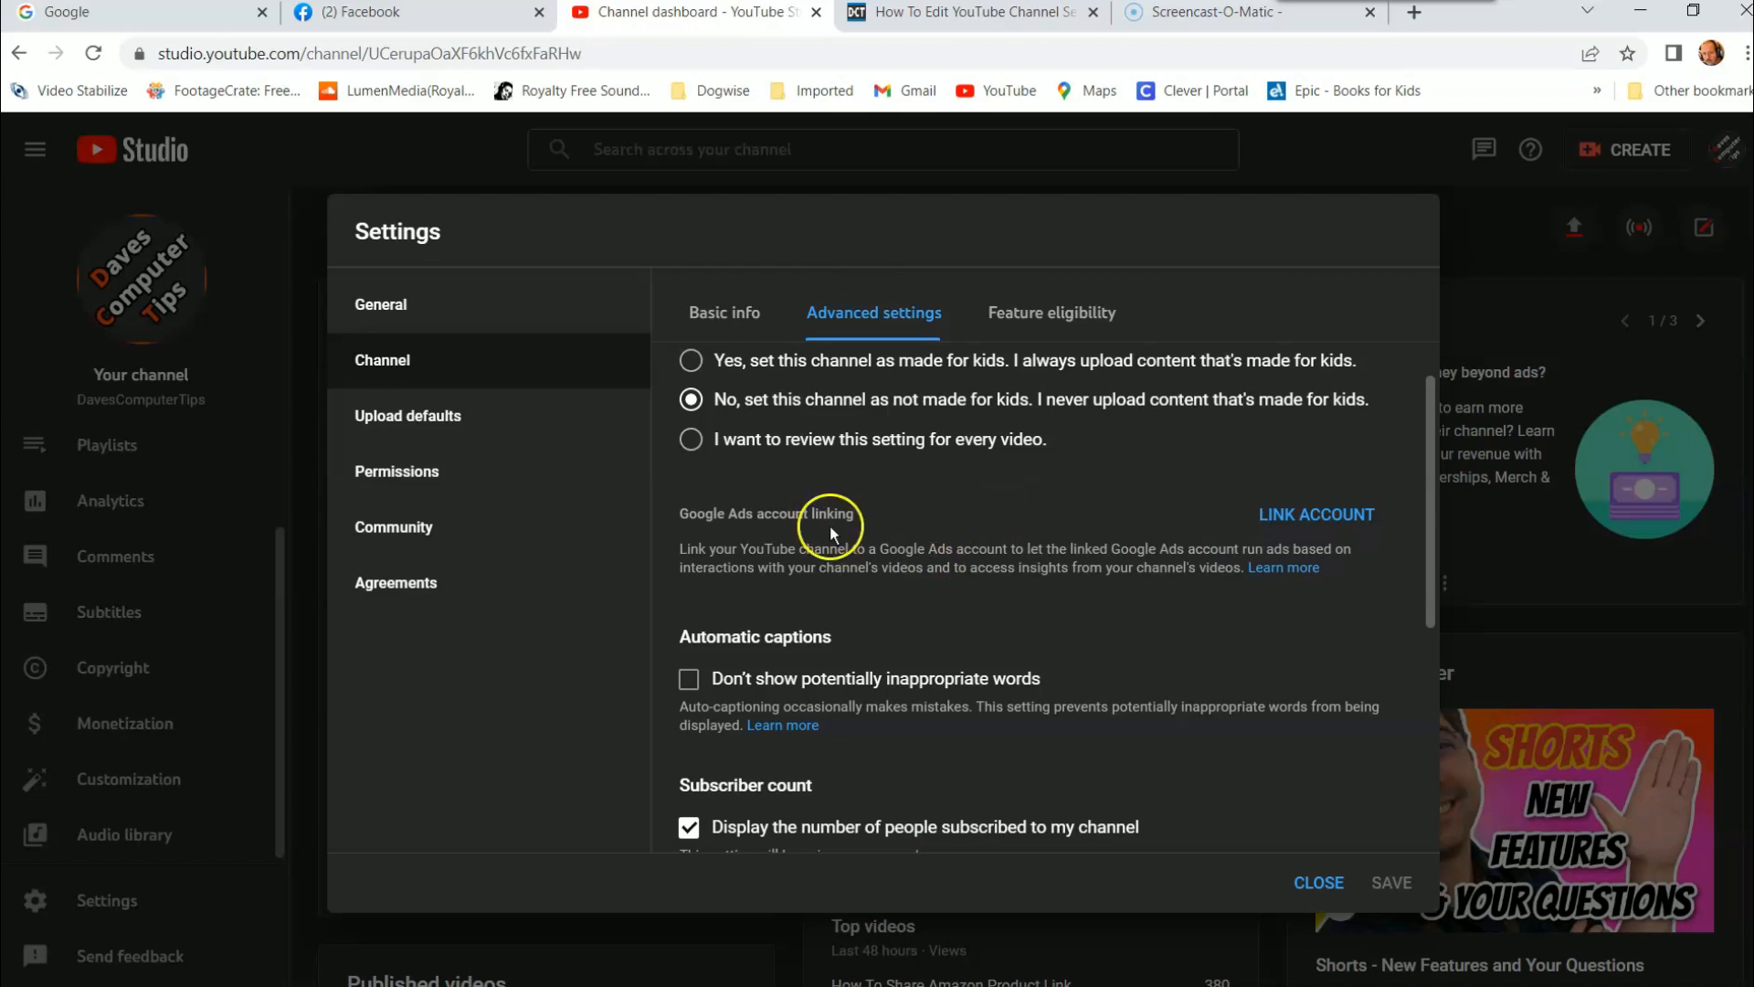
scroll(960, 541, down, 2)
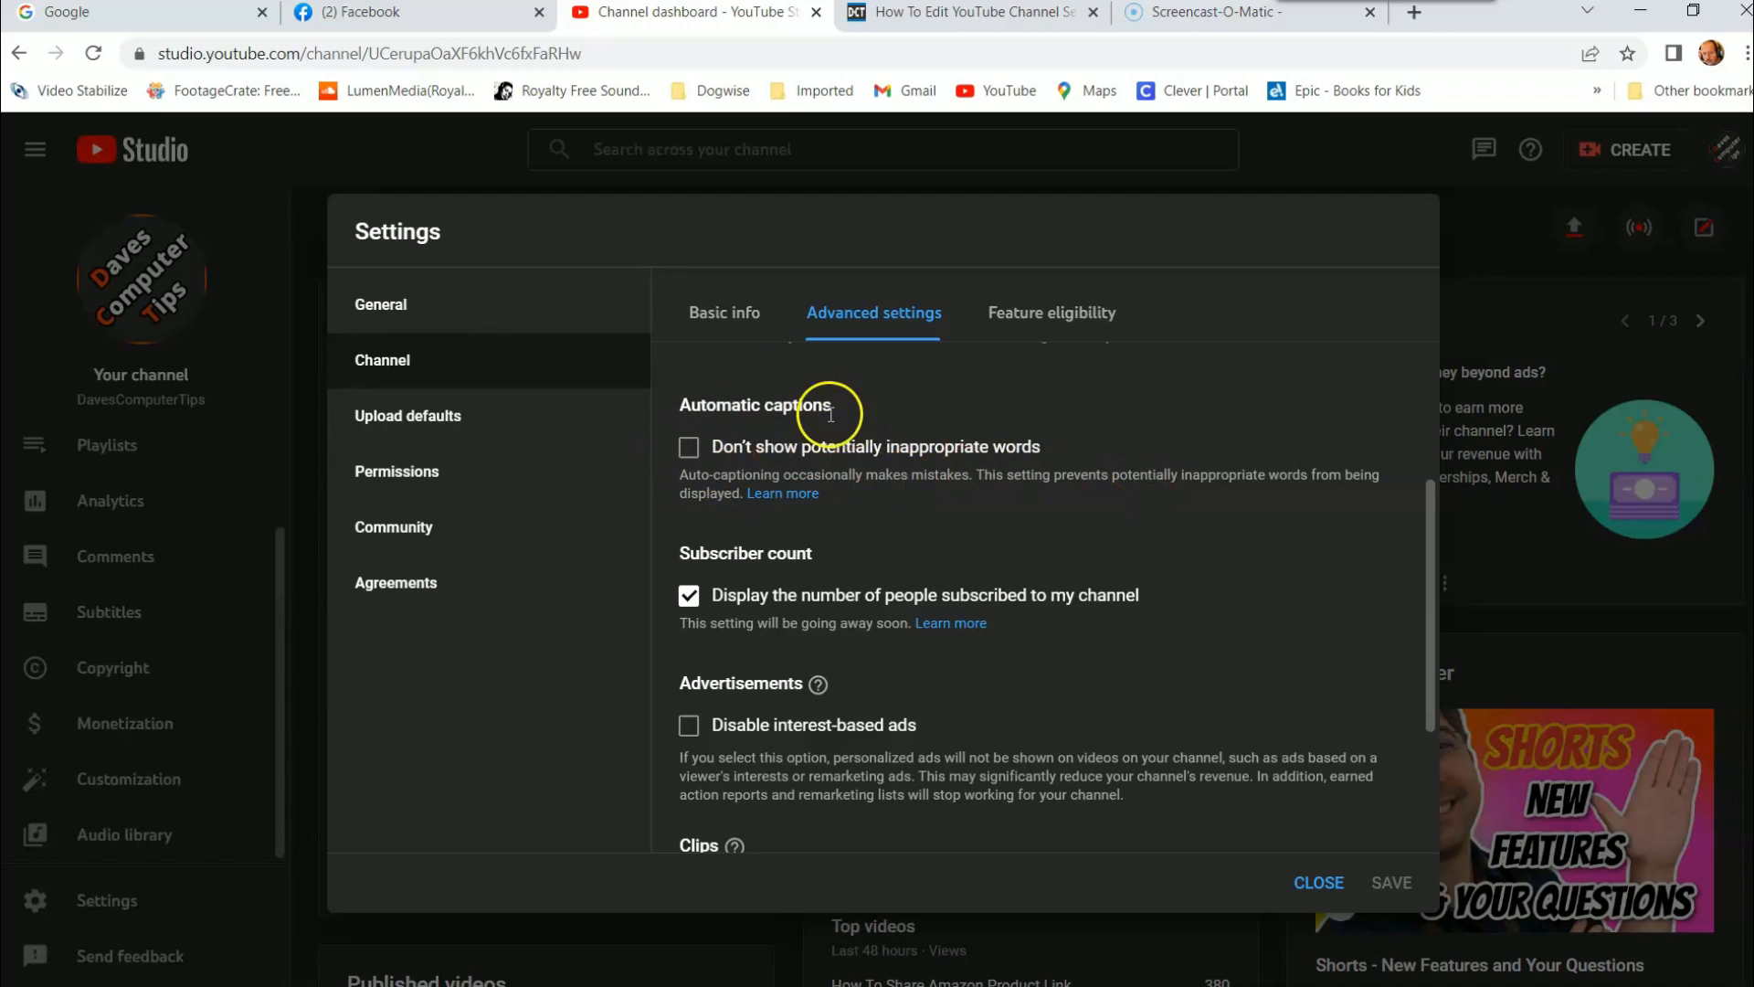
click(689, 447)
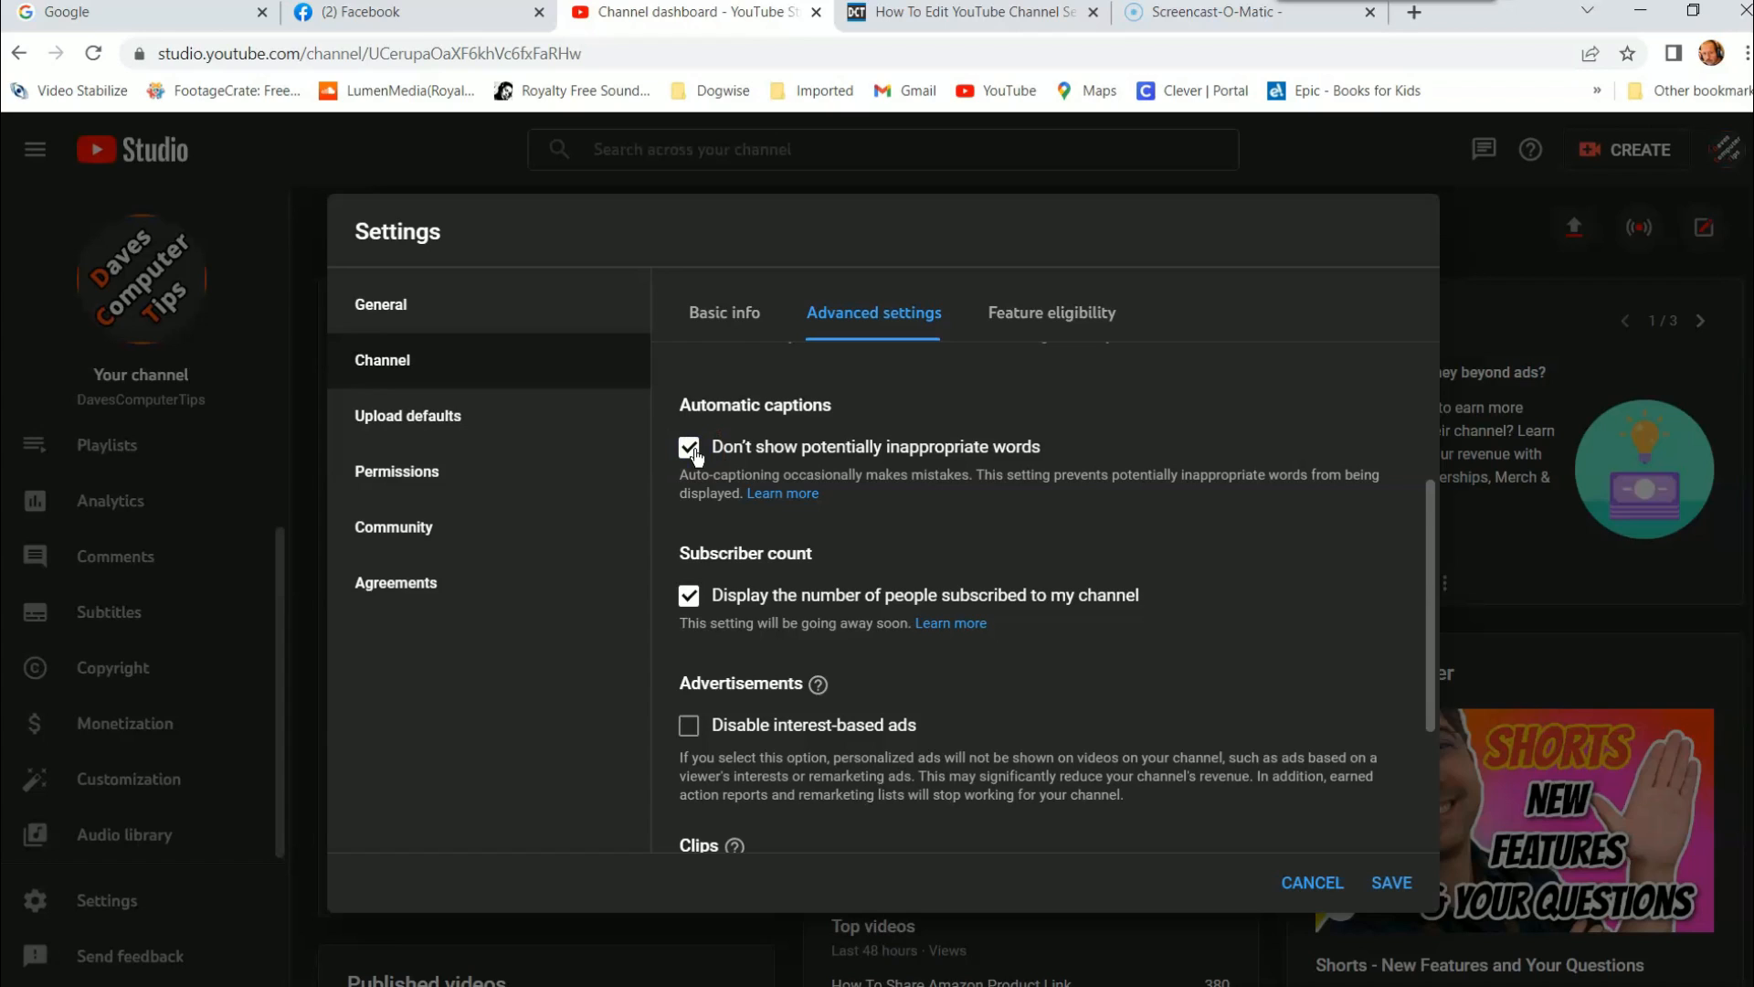
click(690, 449)
scroll(1111, 570, down, 2)
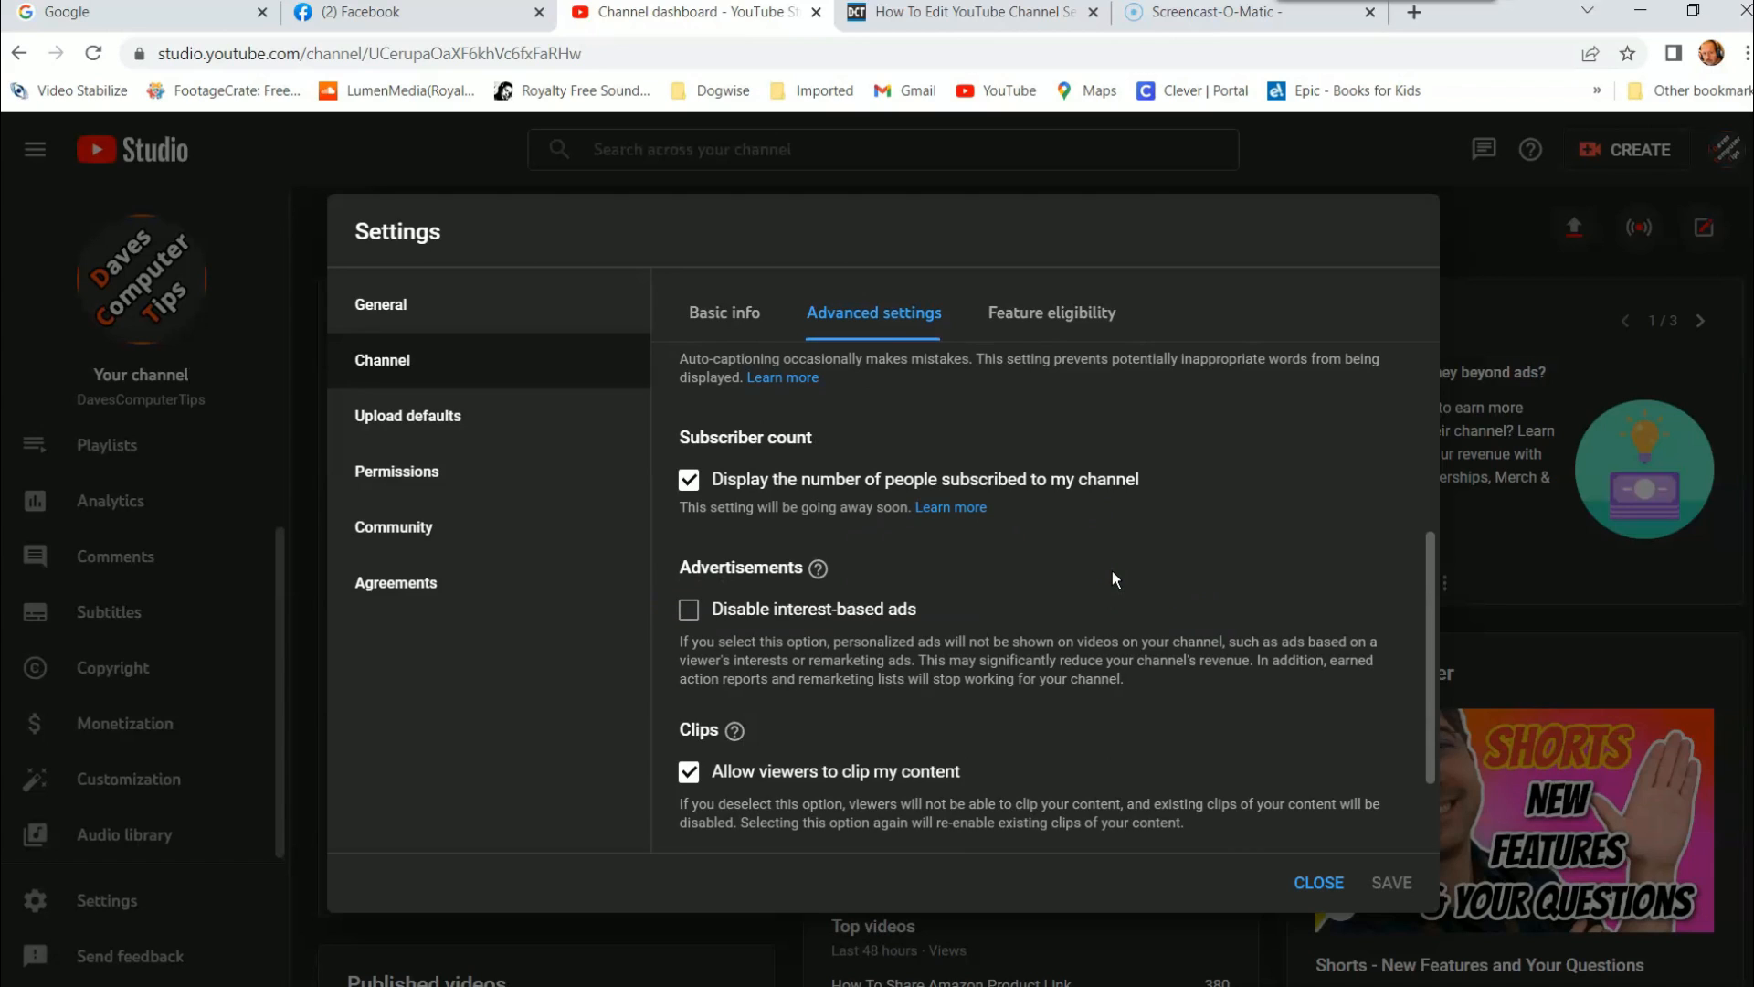
scroll(1111, 571, down, 2)
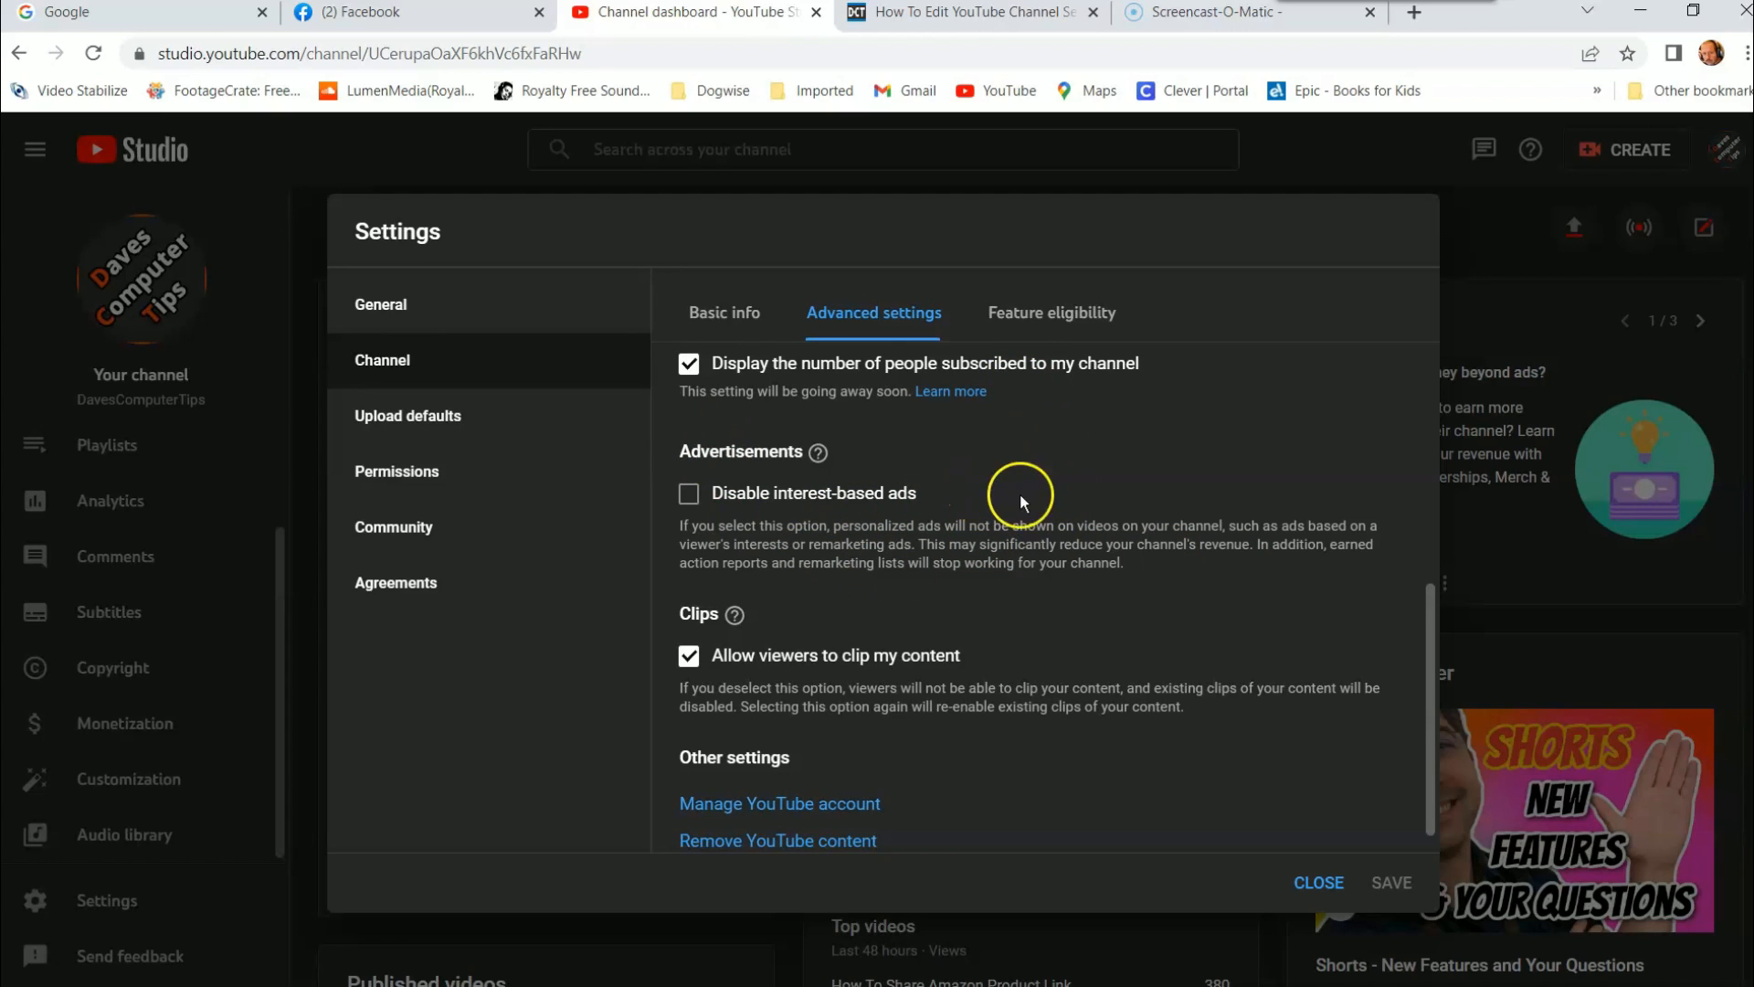
scroll(1085, 509, down, 1)
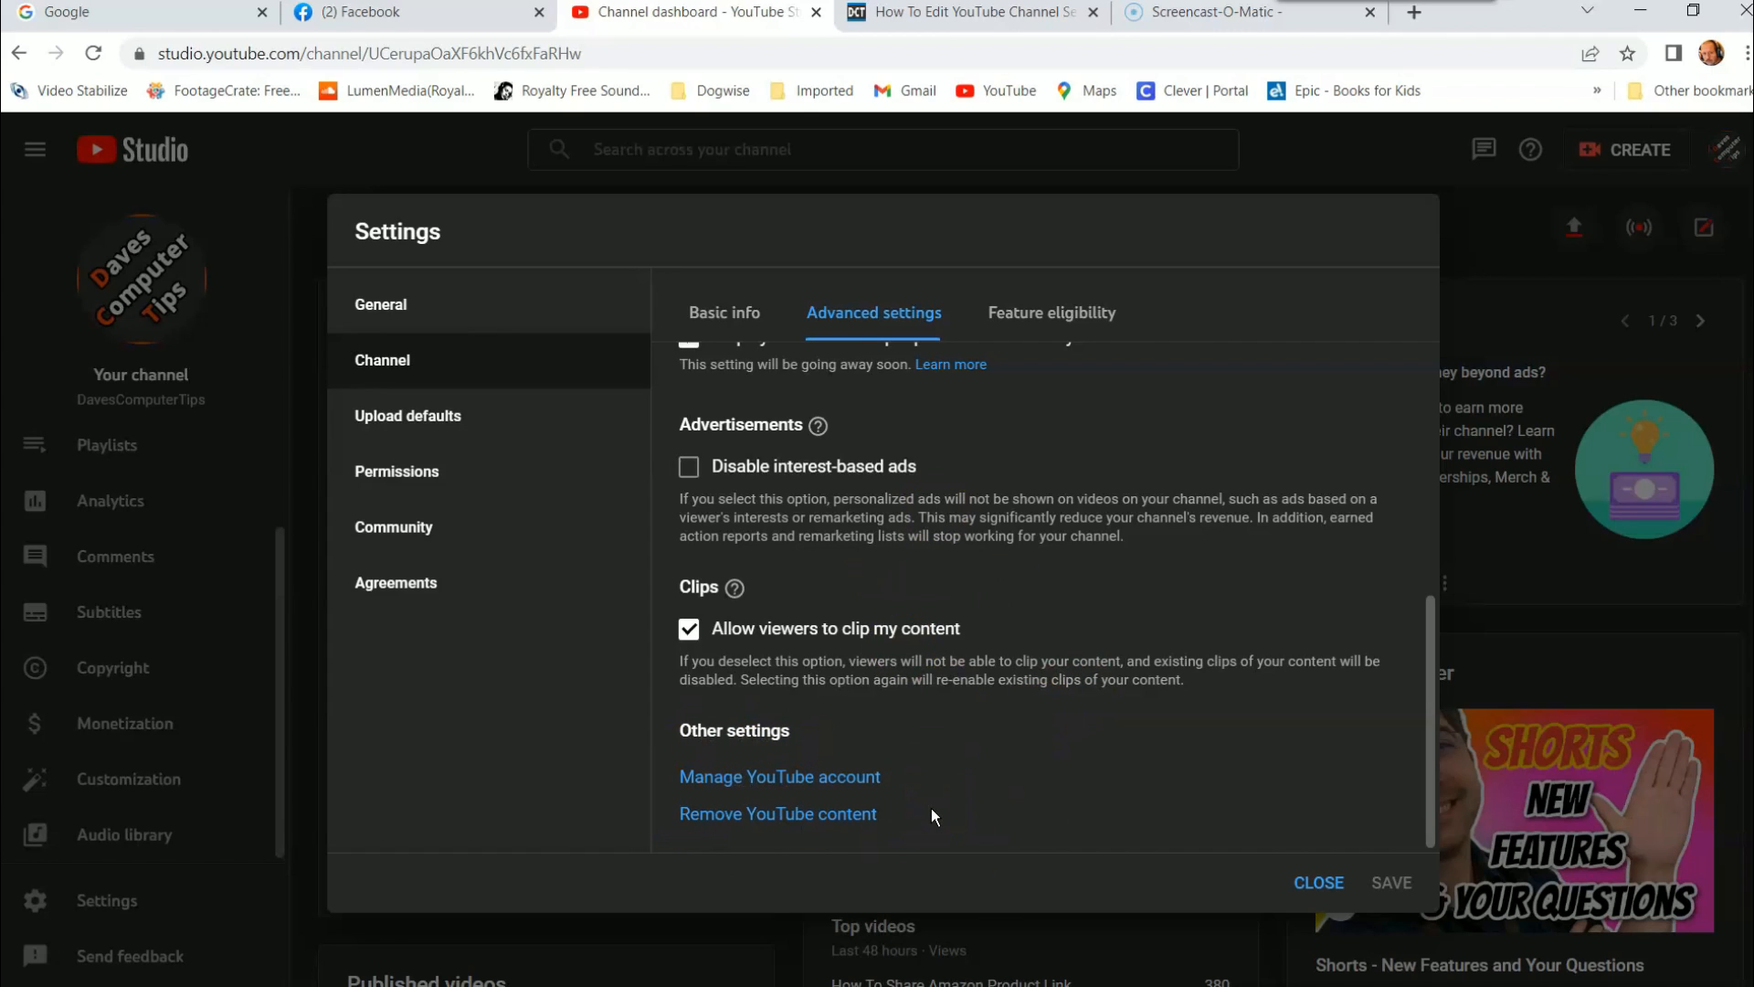
Under Feature eligibility, expand phone-verification features: longer videos, custom thumbnails and live streaming
click(1029, 323)
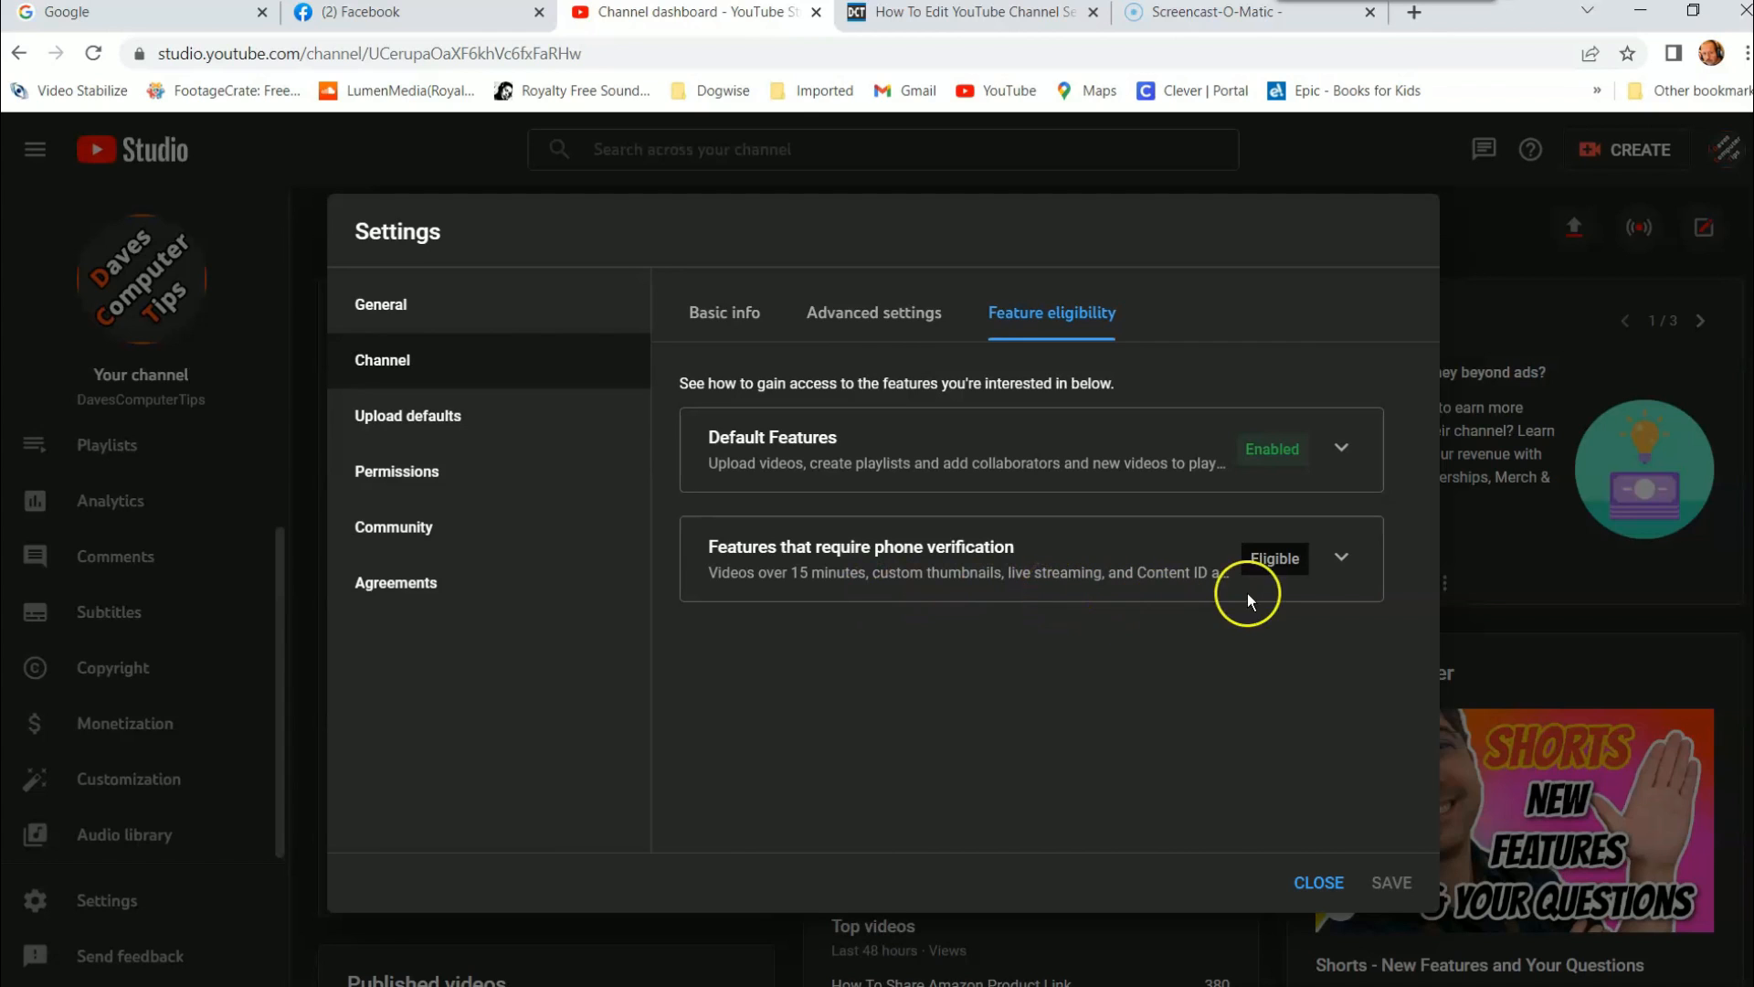
click(1341, 559)
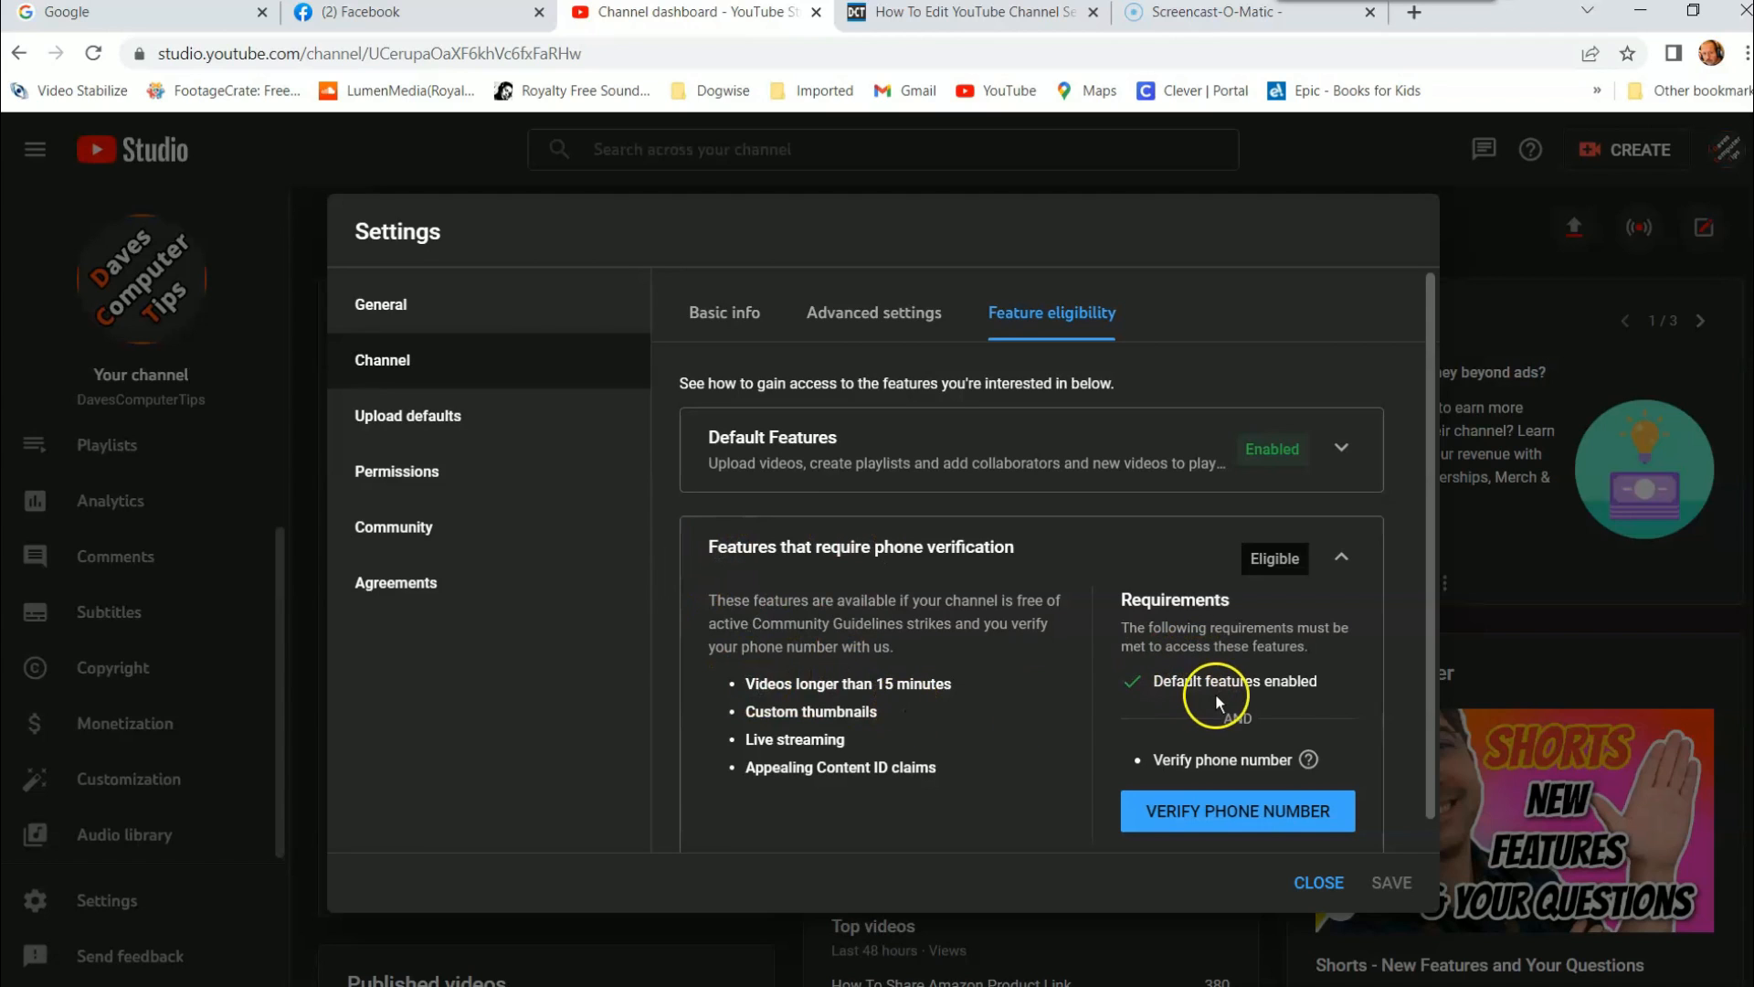
scroll(949, 638, down, 1)
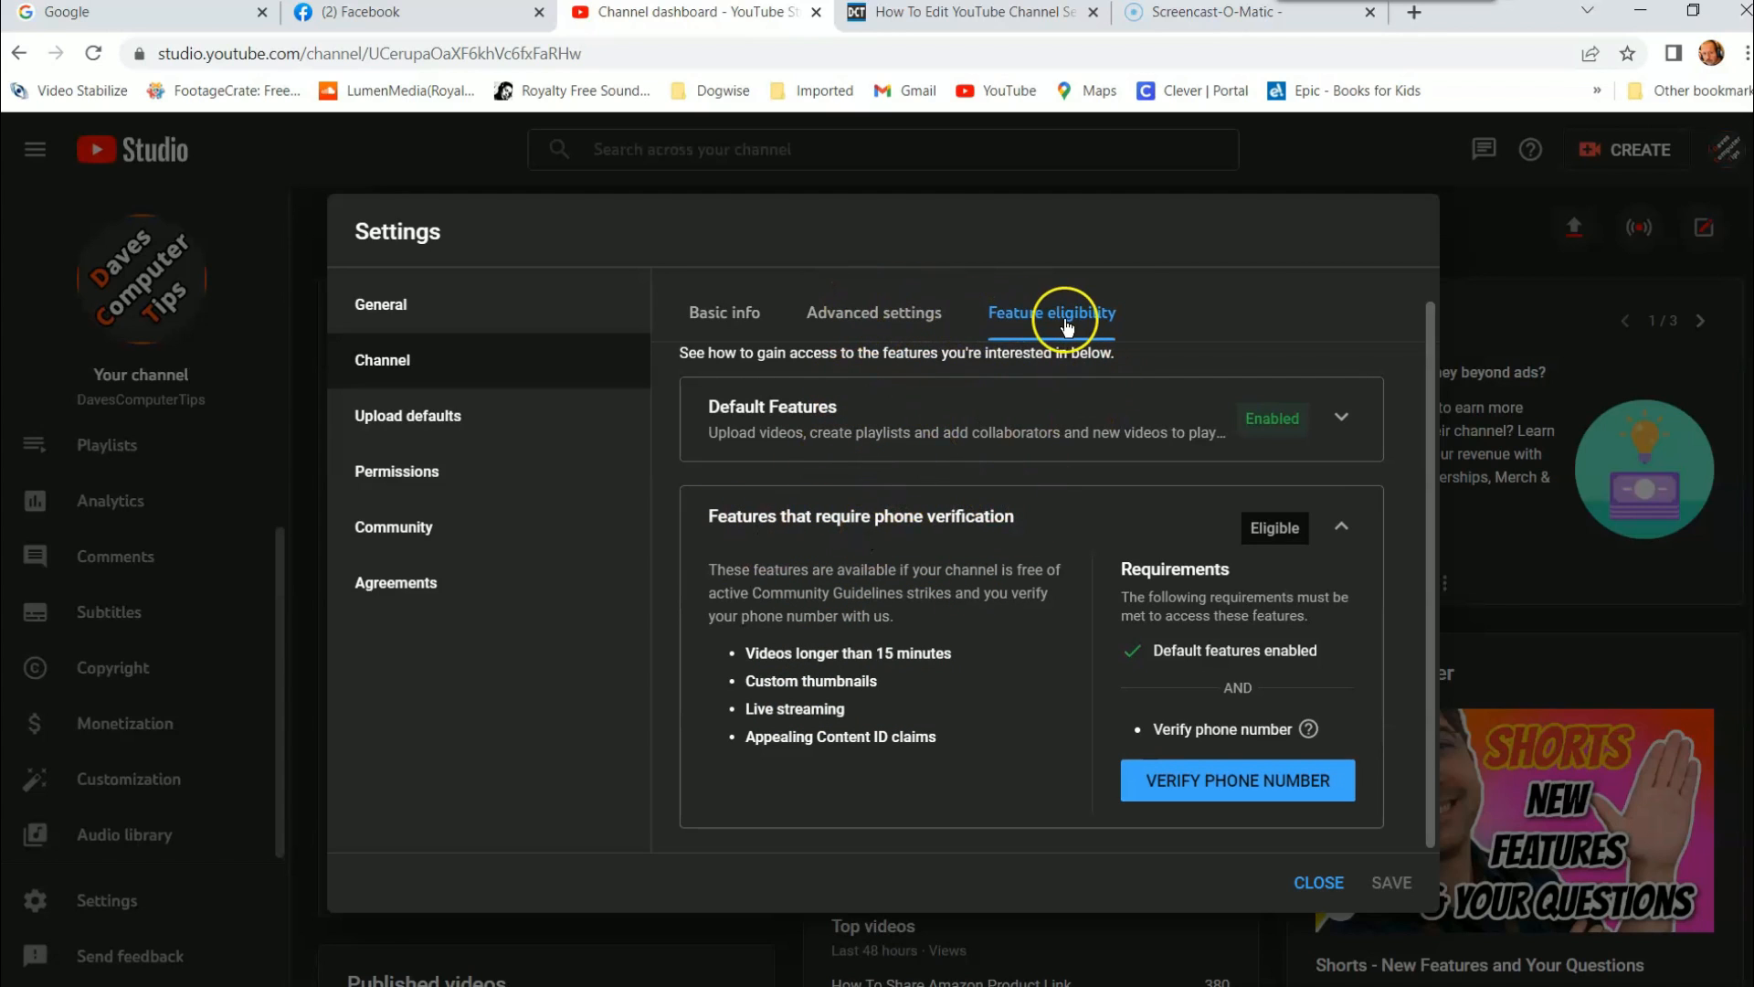
scroll(912, 445, up, 1)
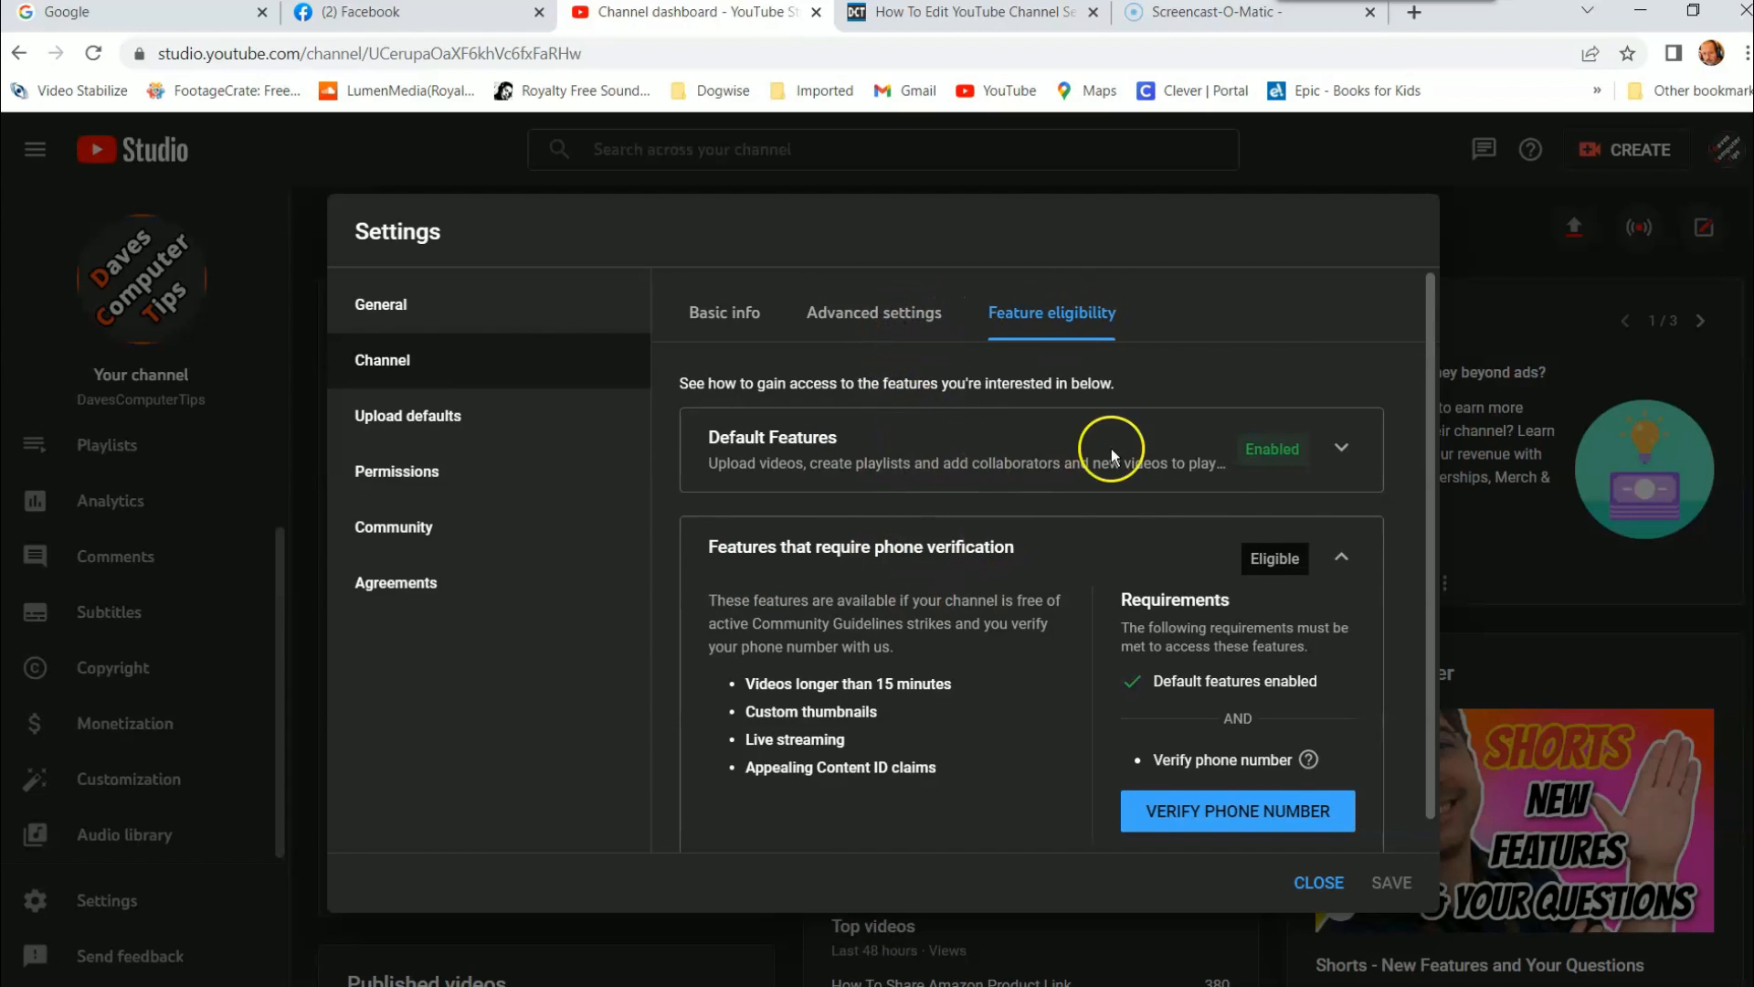
Expand the Default Features card to see its included features and requirement
click(1337, 450)
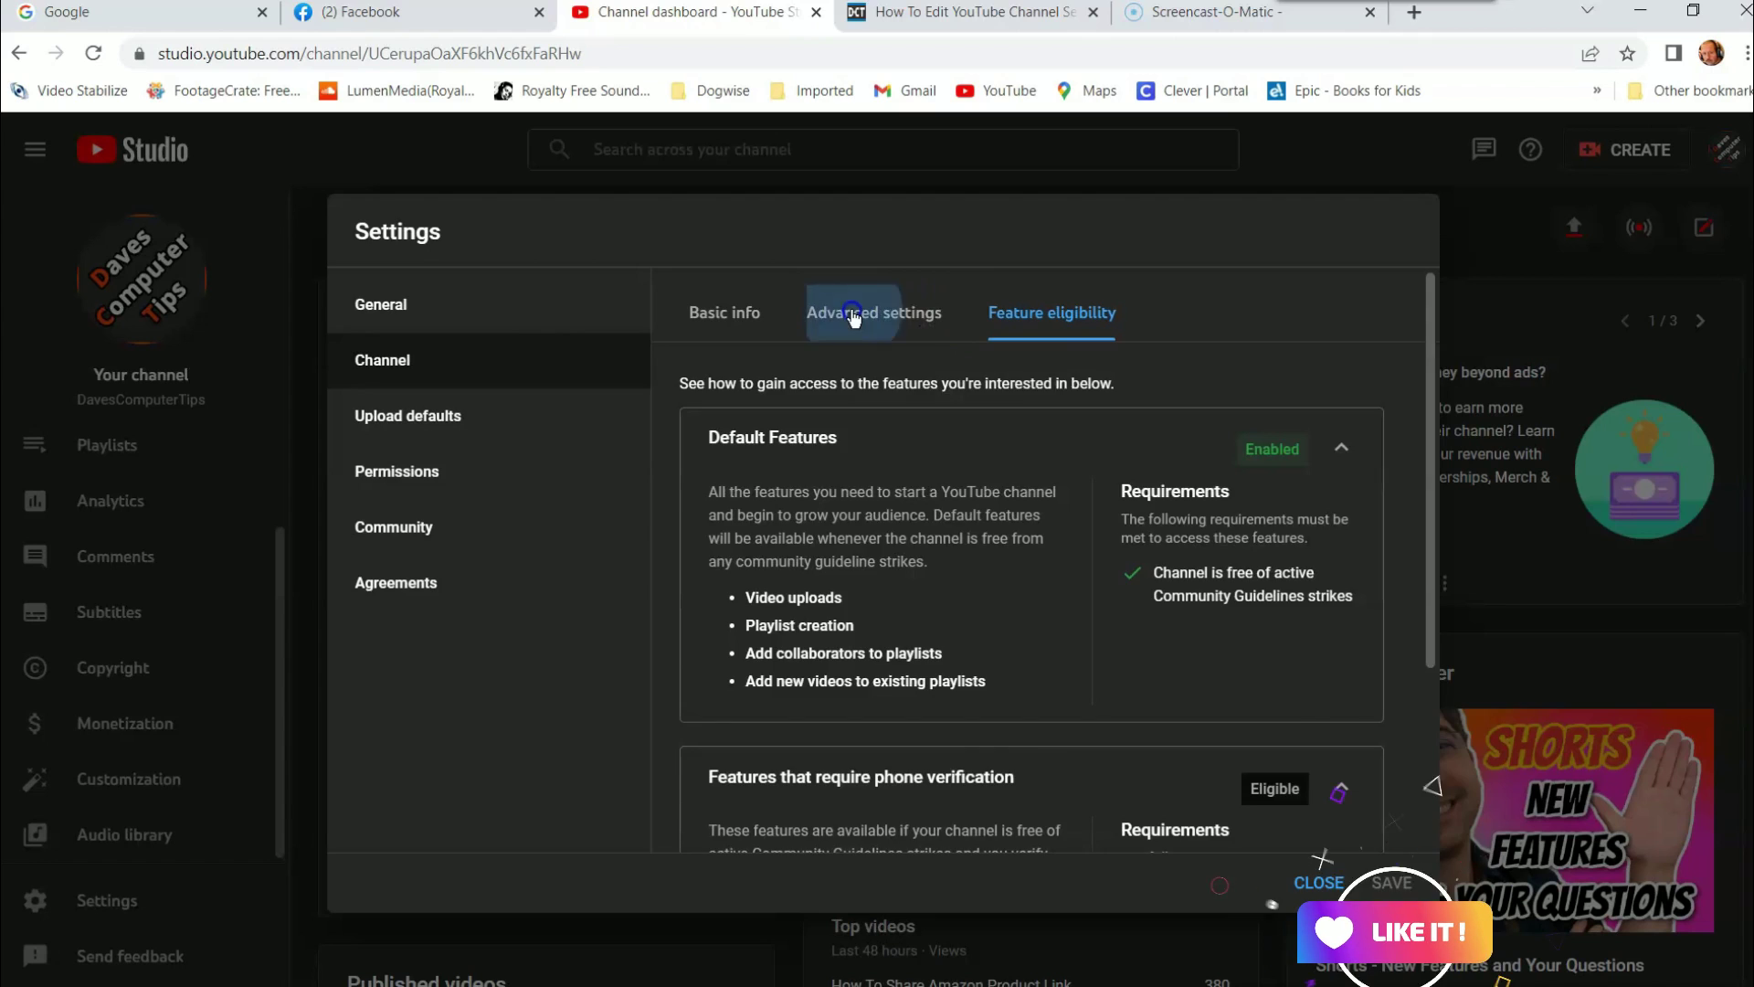
Go back through Advanced settings to Basic info showing United States and the five channel keywords
click(839, 312)
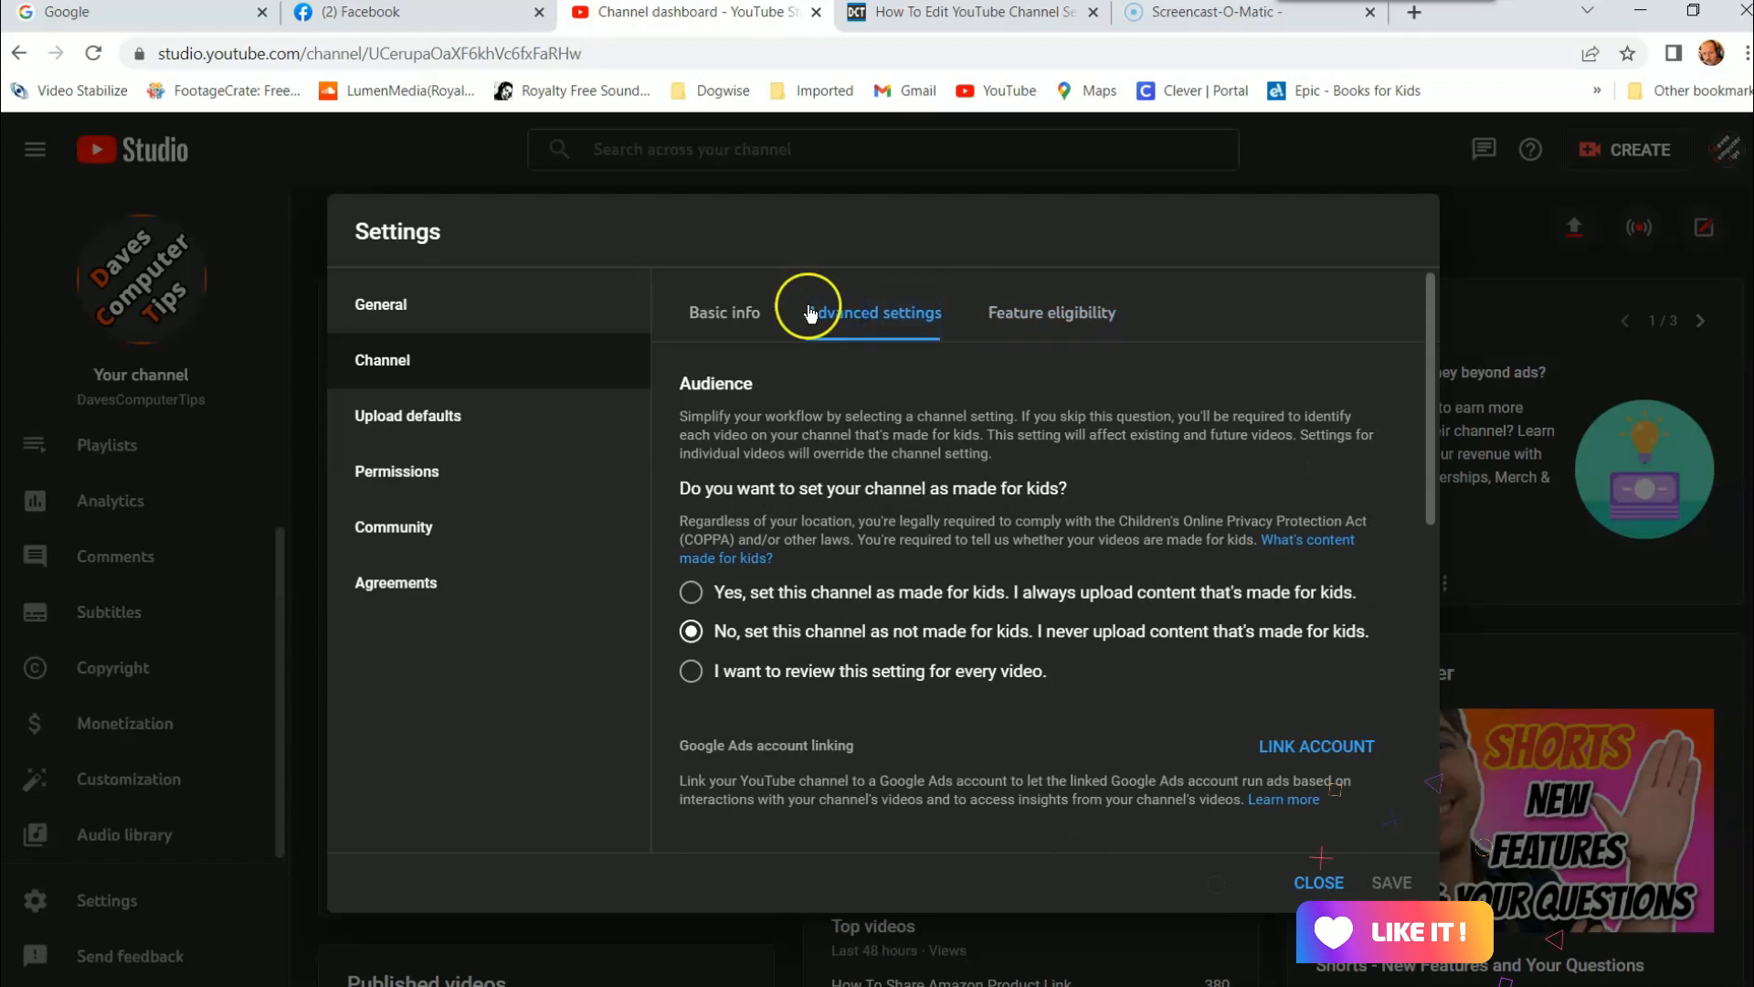
click(733, 320)
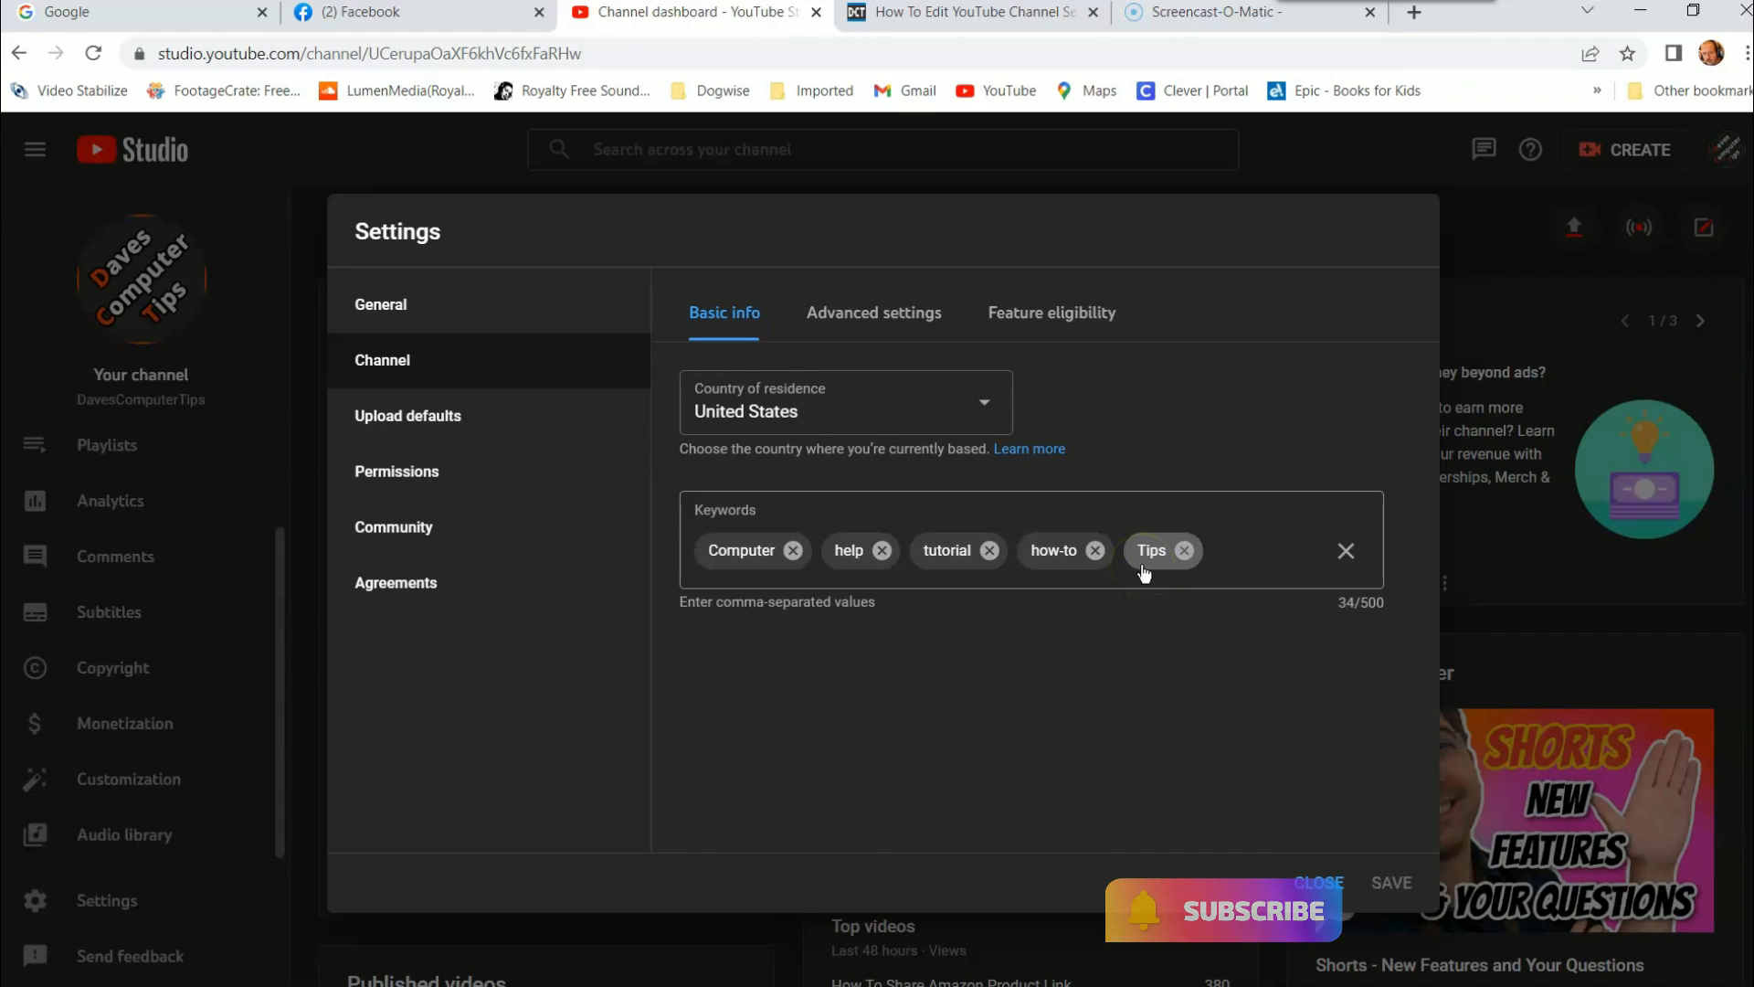
click(1154, 622)
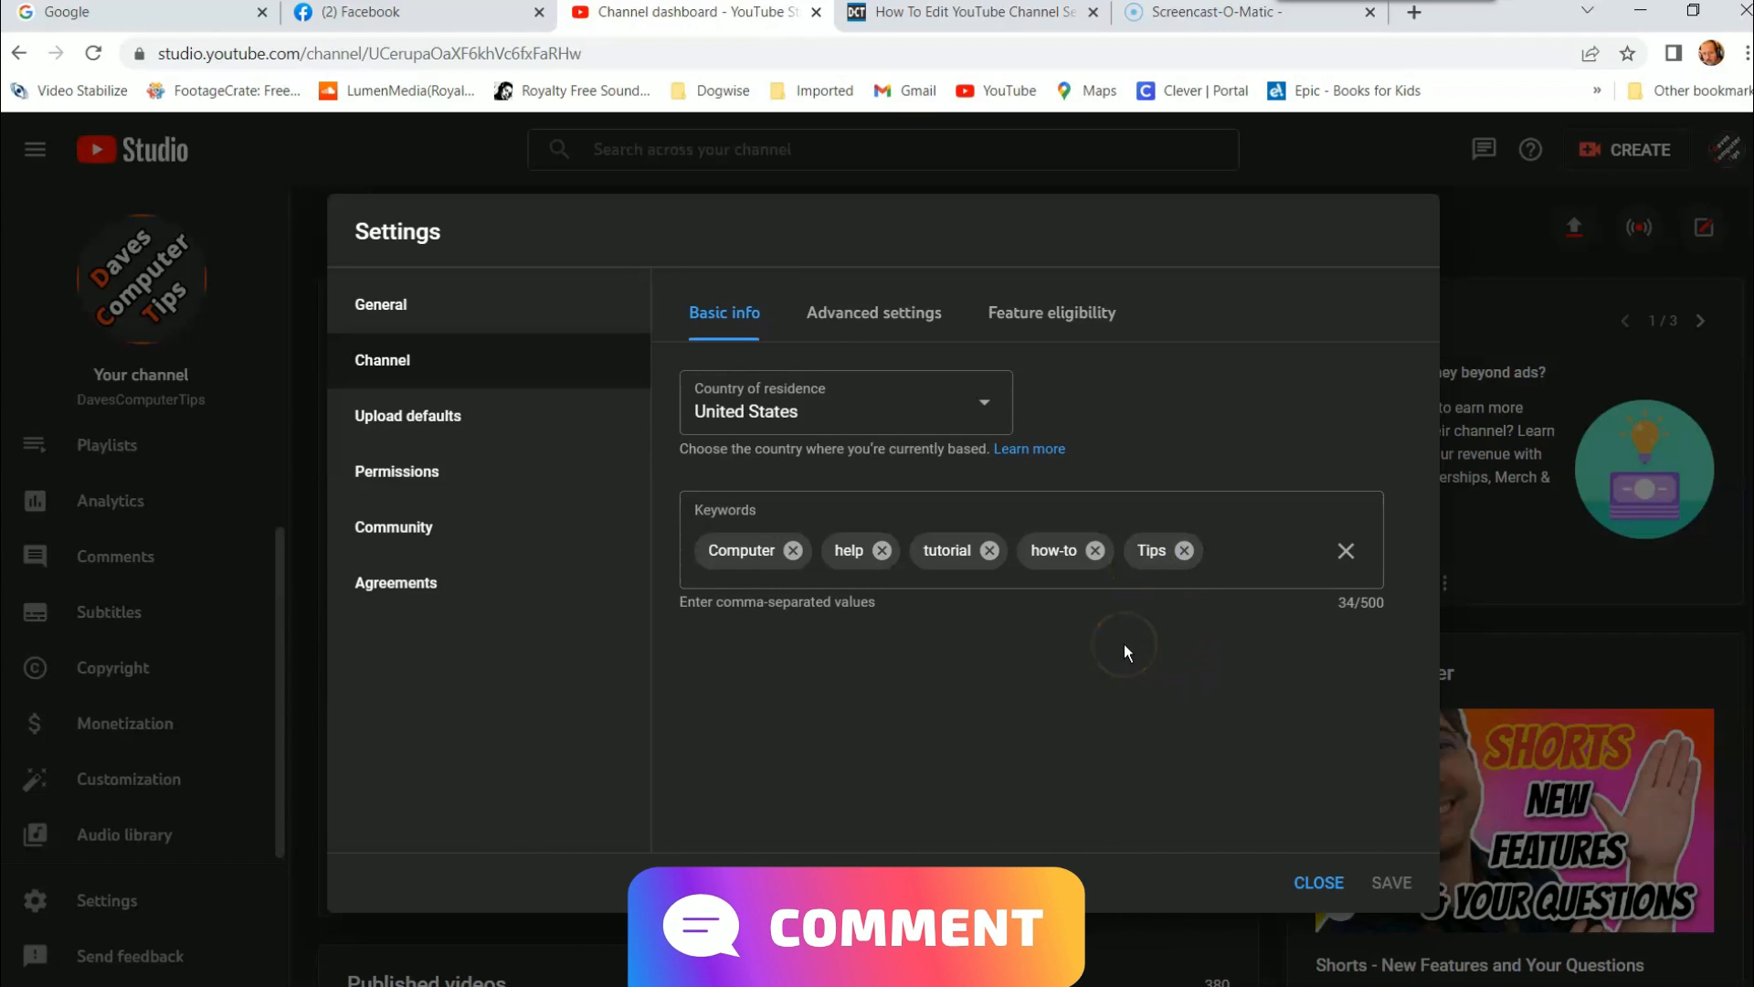